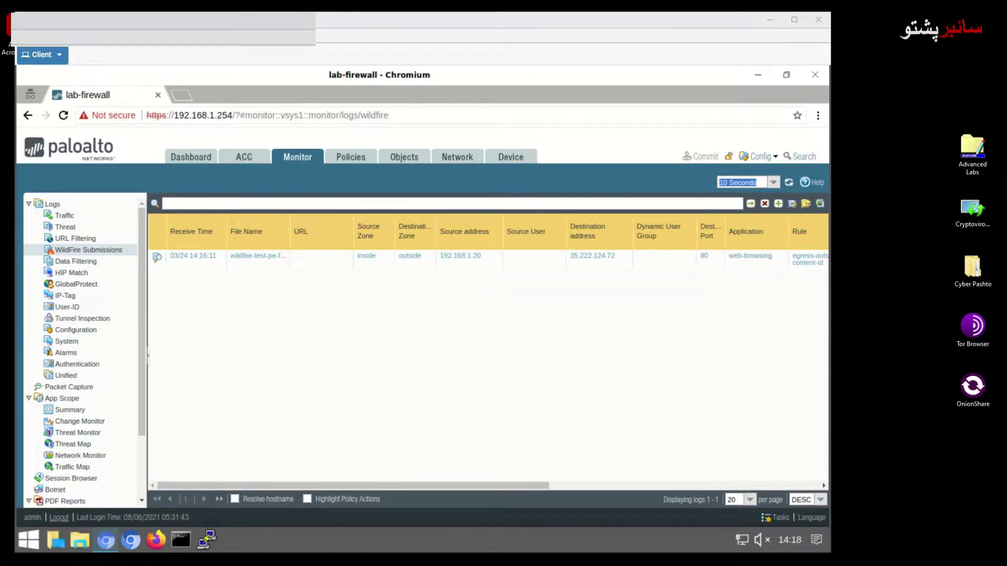
# Go back two pages to the WildFire Submissions log entry for the test PE file
pyautogui.click(31, 117)
pyautogui.click(31, 117)
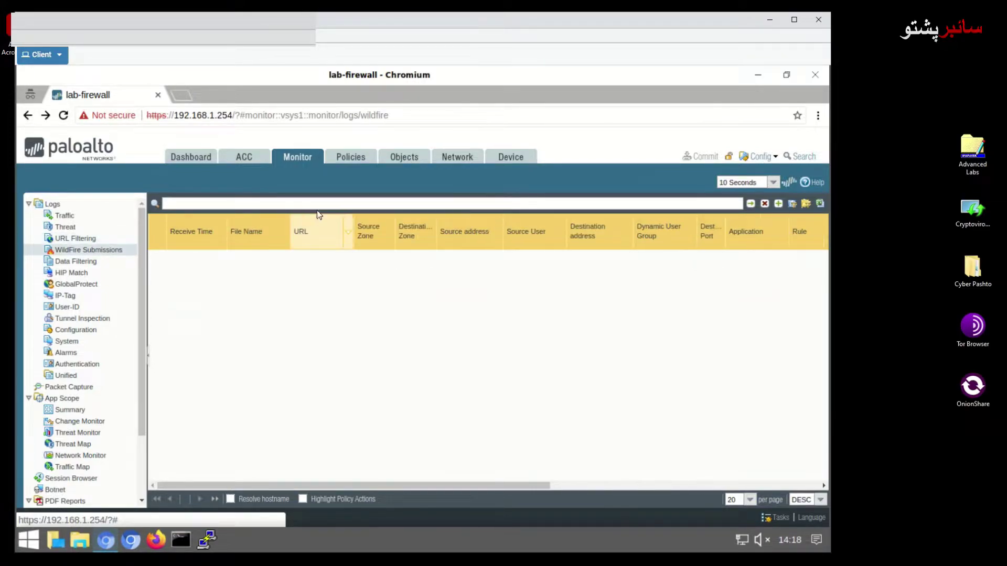
pyautogui.click(816, 77)
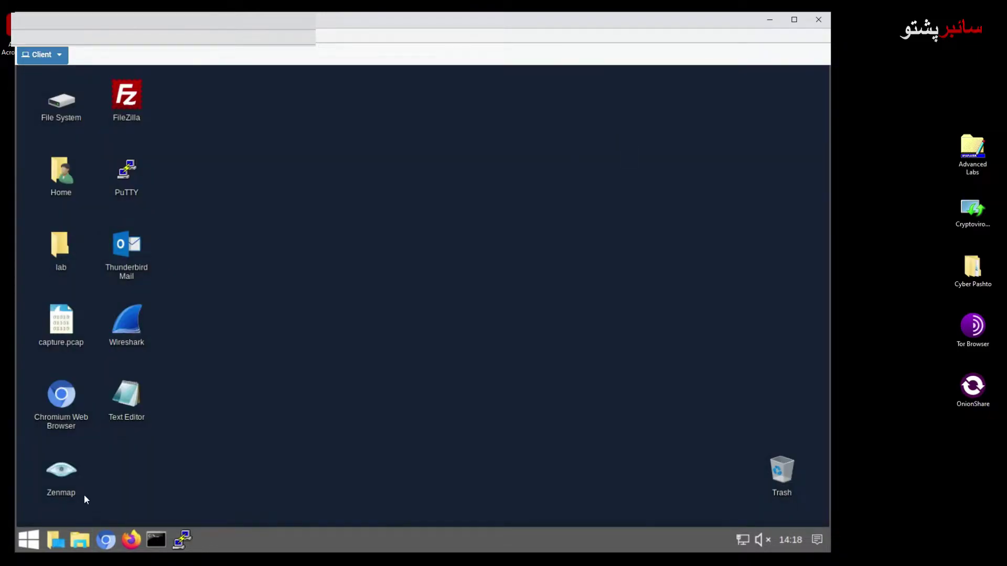
pyautogui.click(106, 543)
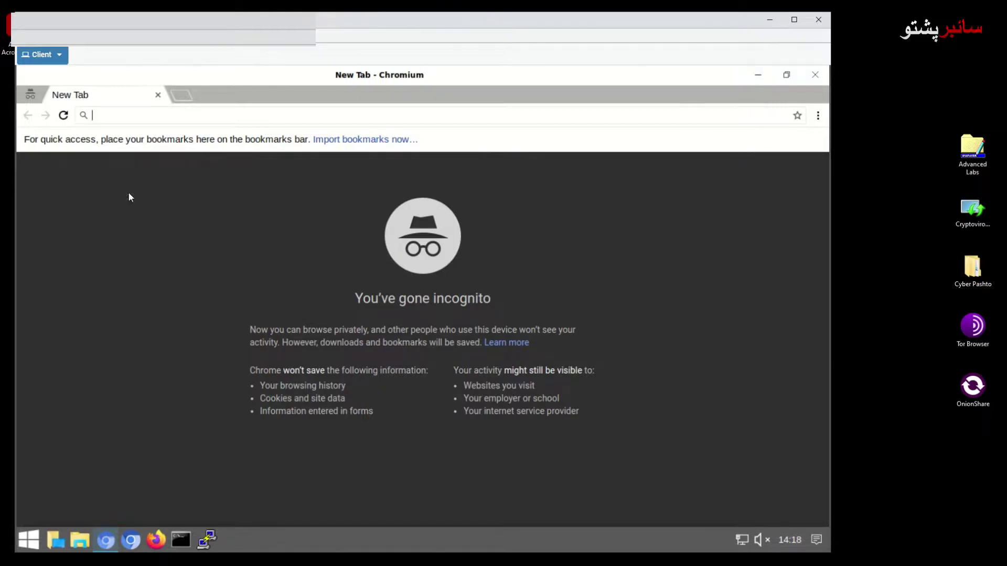
pyautogui.click(132, 116)
pyautogui.write('https')
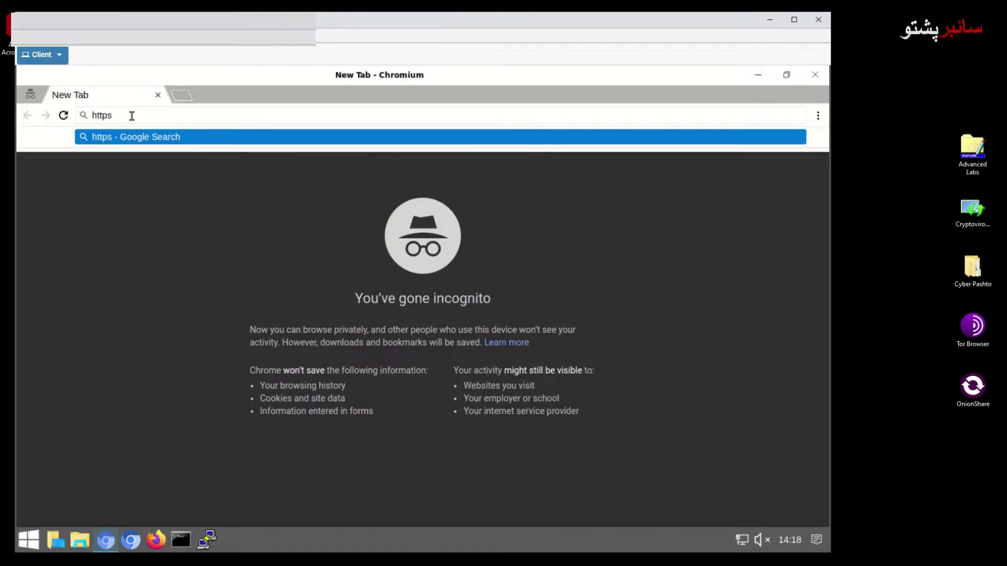
pyautogui.write('://192.')
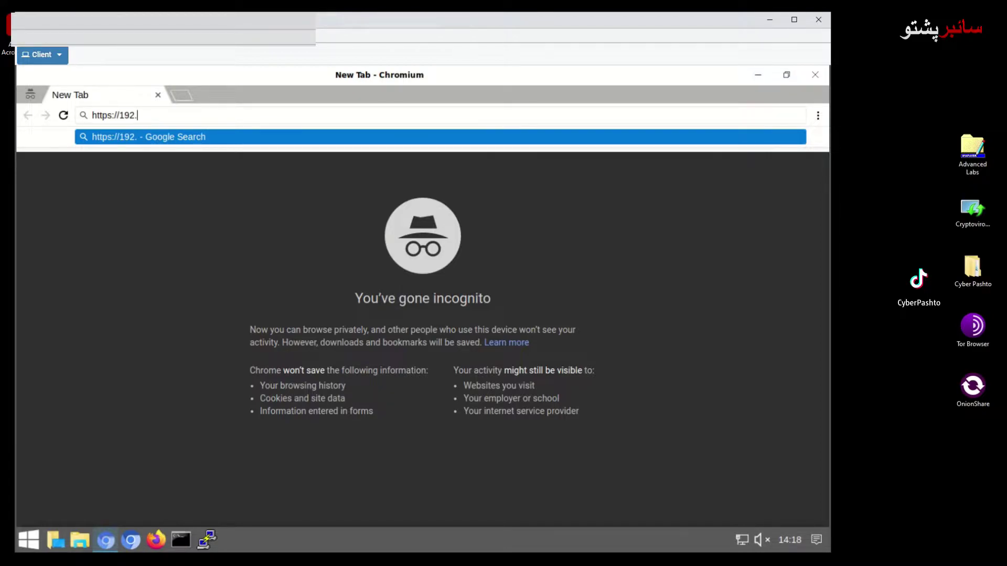
pyautogui.write('168')
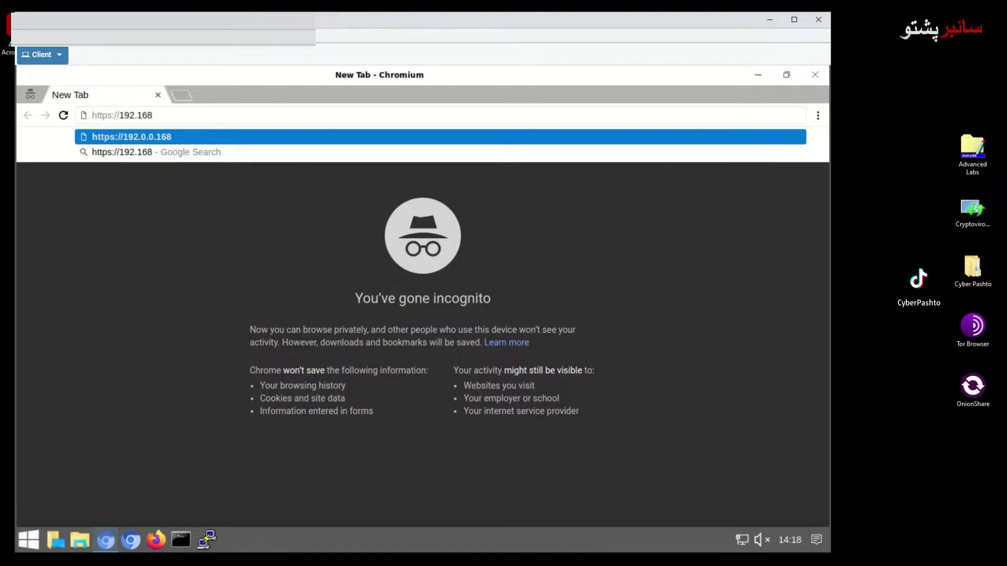
pyautogui.write('.1')
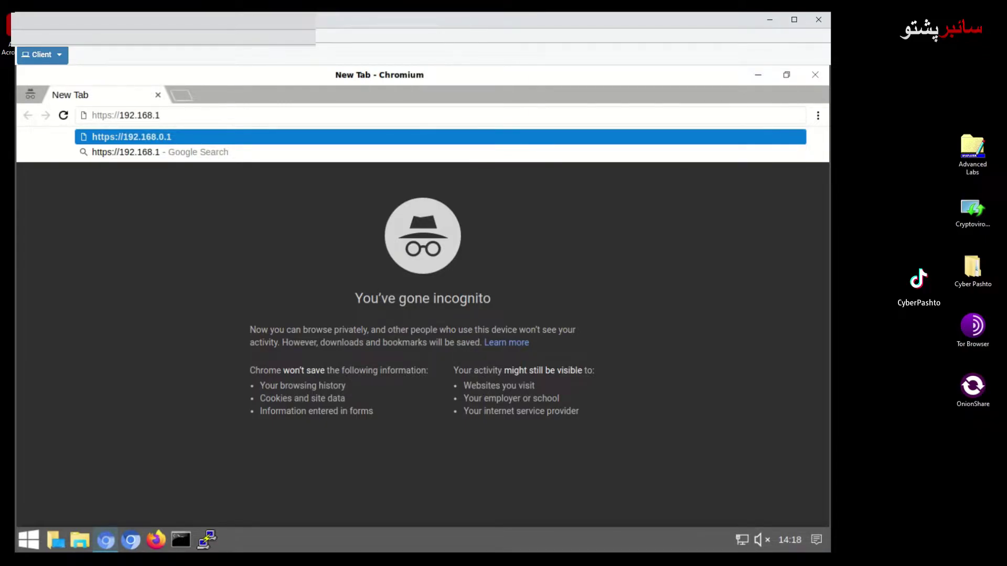
pyautogui.write('2')
pyautogui.press('BackSpace')
pyautogui.write('.254')
pyautogui.press('Return')
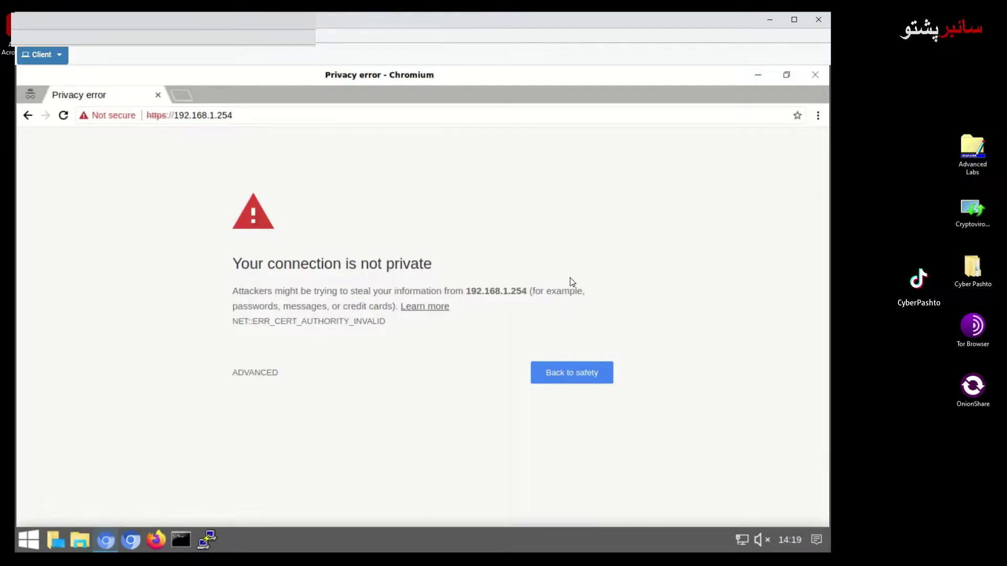
# Bypass the certificate warning and sign in with the admin username and account password
pyautogui.click(269, 373)
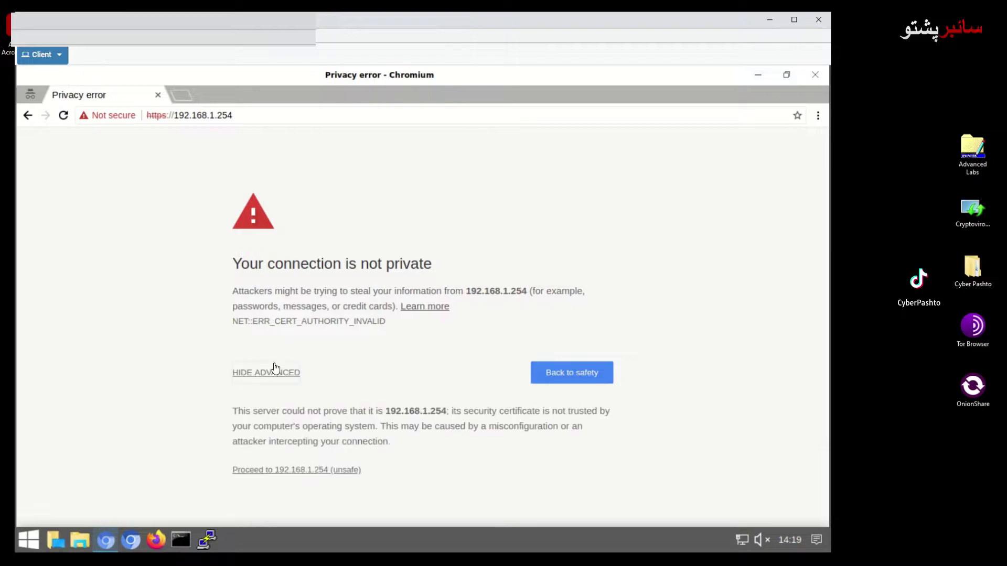
pyautogui.click(301, 471)
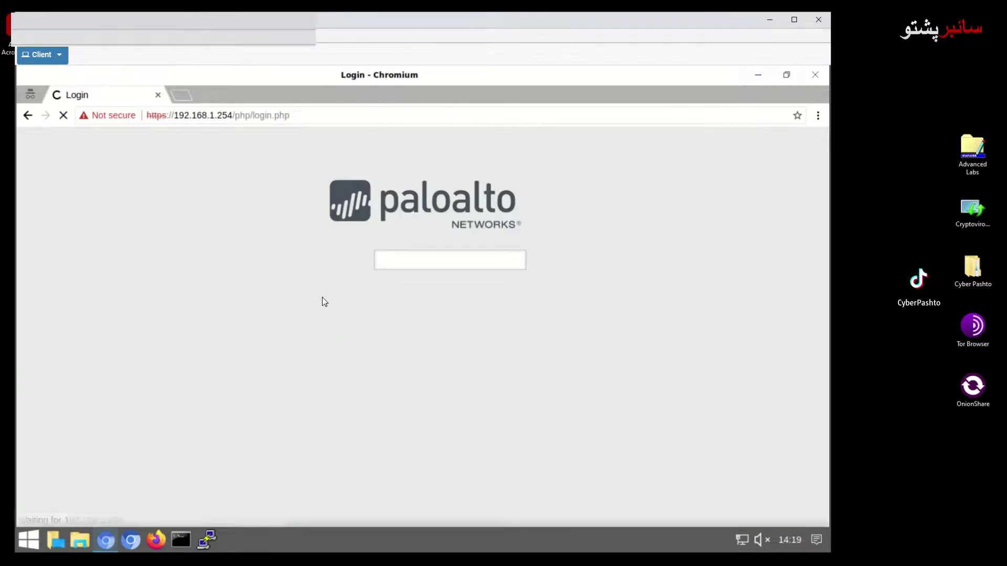
pyautogui.click(390, 260)
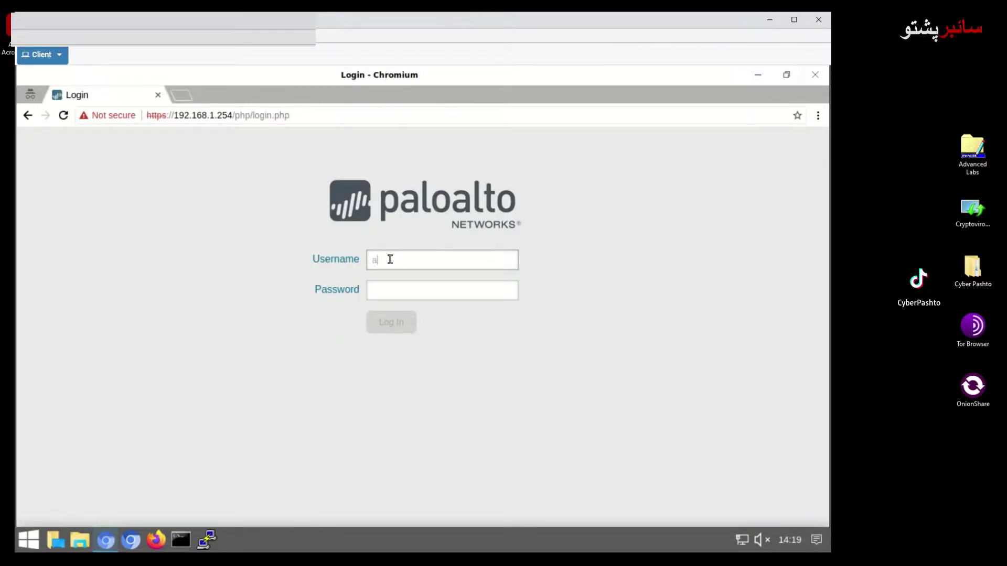
pyautogui.press('Tab')
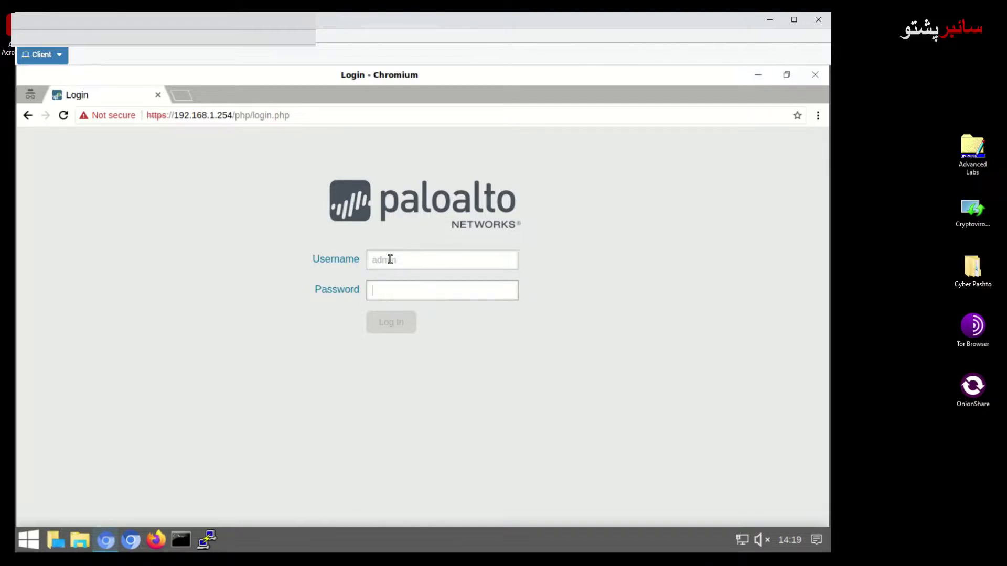
pyautogui.press('Return')
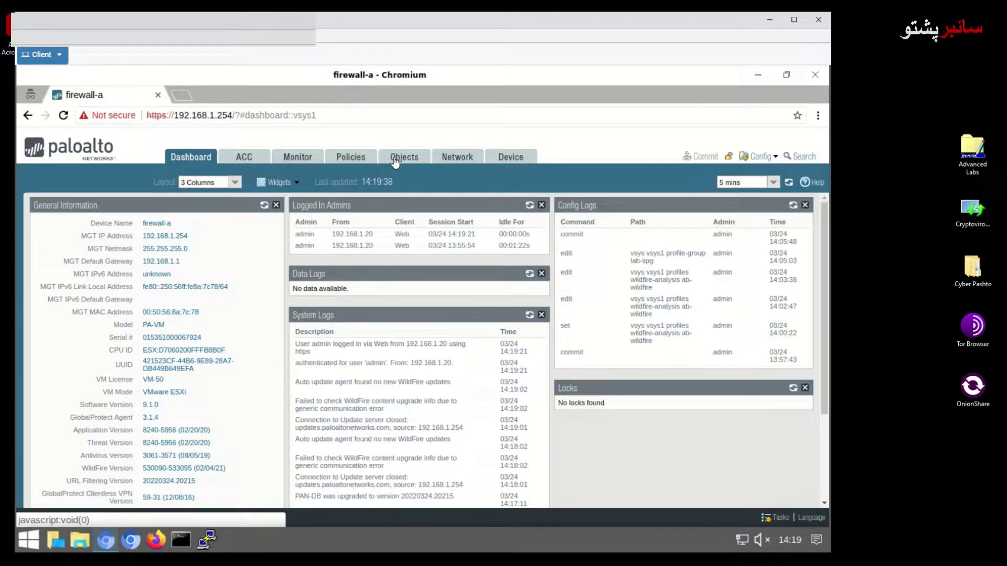
# Open Monitor, then start 'Load named configuration snapshot' from Device > Setup > Operations
pyautogui.click(298, 157)
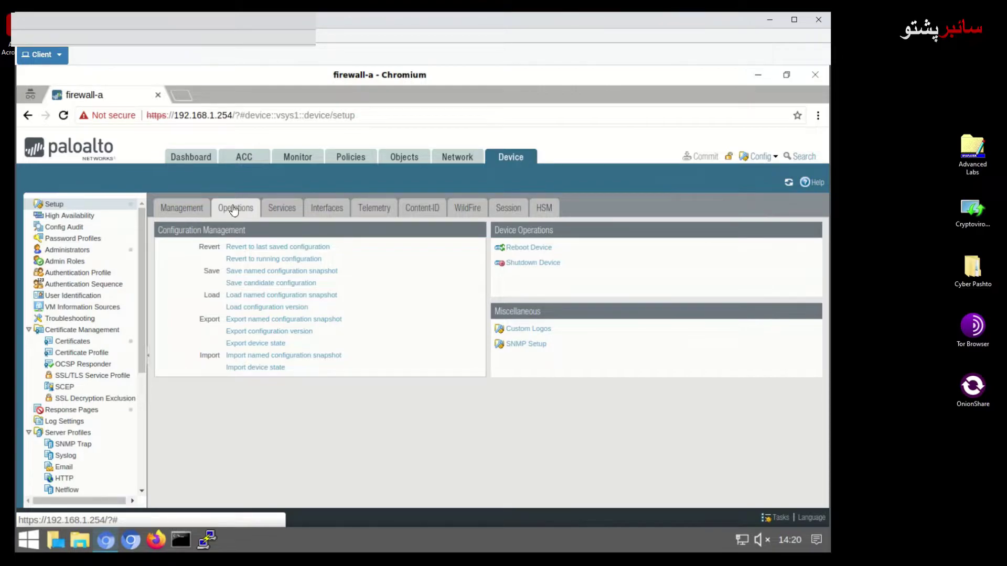
pyautogui.click(253, 295)
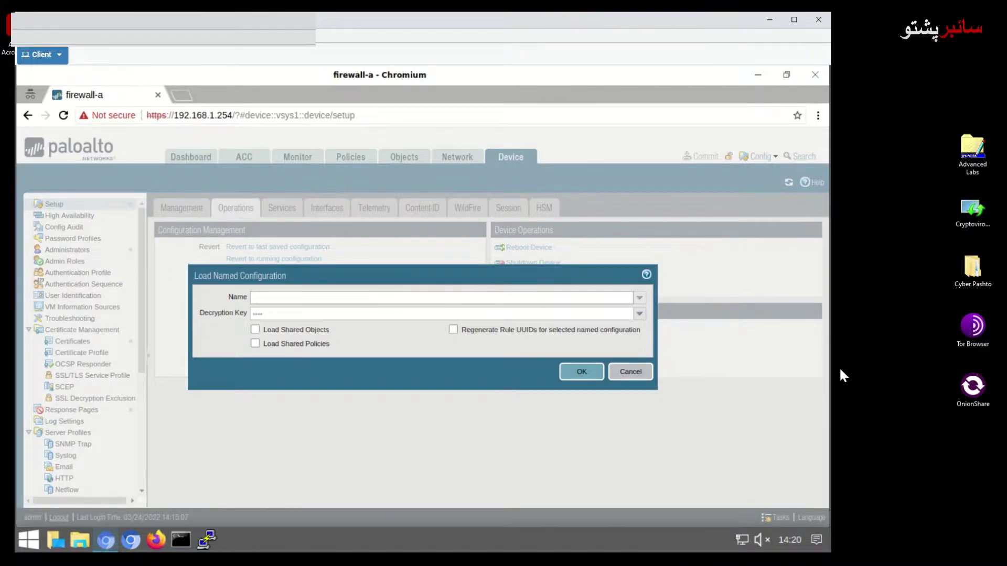
# Load the named configuration snapshot pan-cf-lab-02.xml
pyautogui.click(290, 298)
pyautogui.click(639, 297)
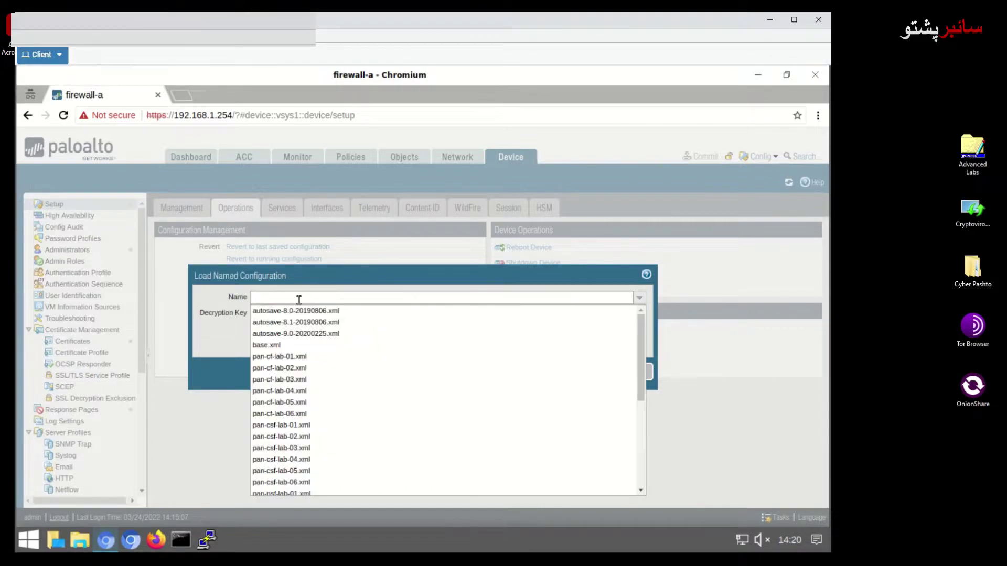
pyautogui.write('pan-cf')
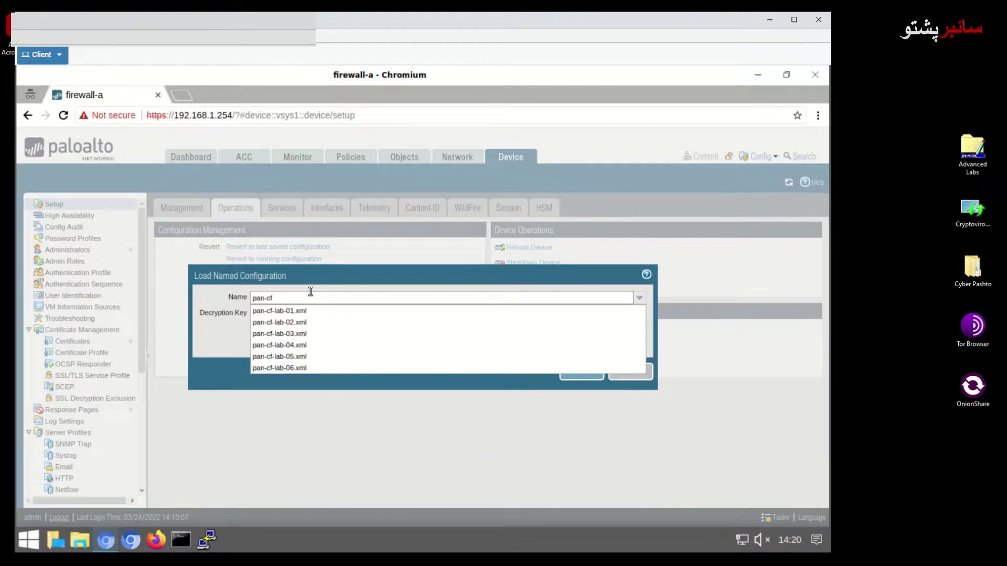
pyautogui.write('-0')
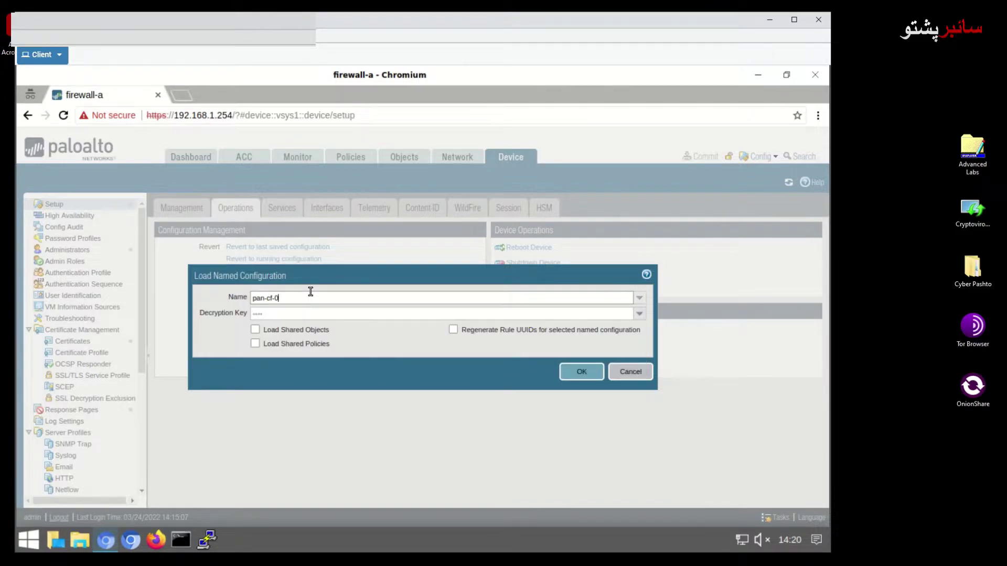
pyautogui.press('BackSpace')
pyautogui.write('lab')
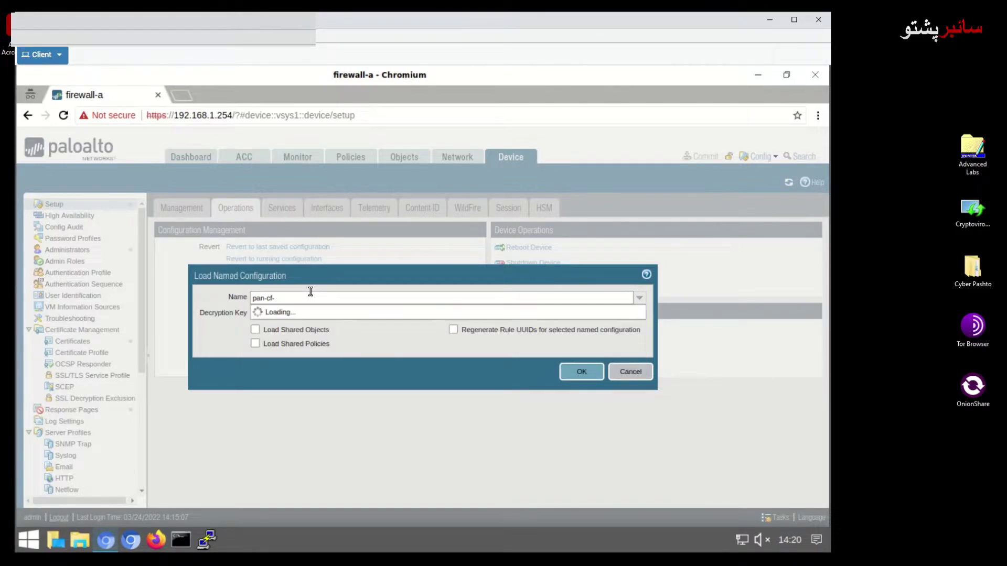
pyautogui.write('-0')
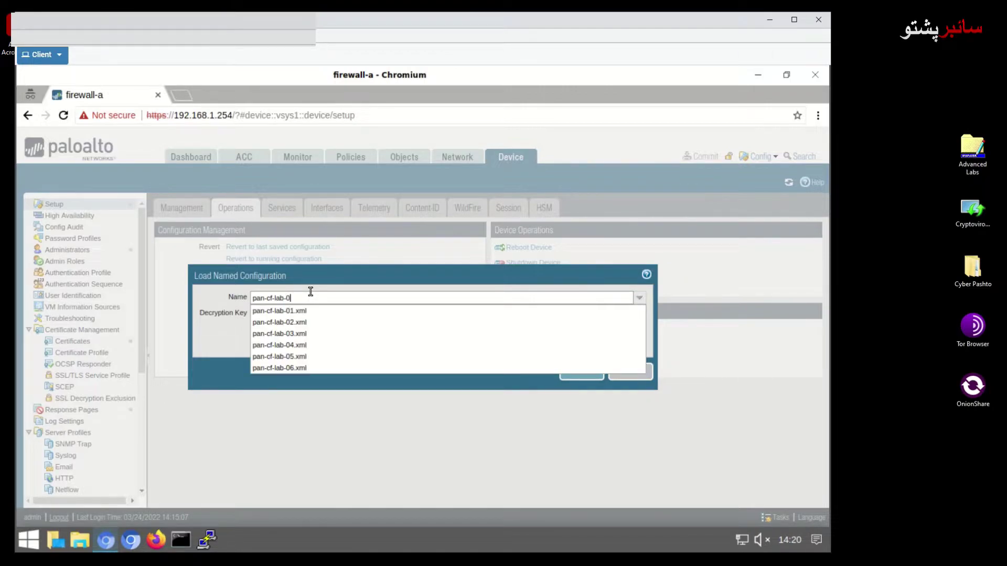
pyautogui.write('2.')
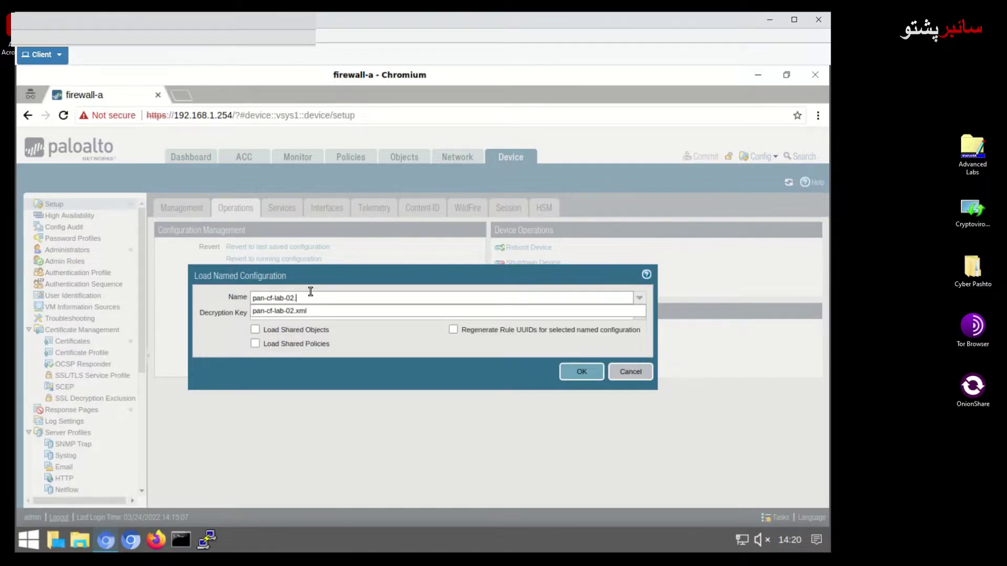
pyautogui.write('xml')
pyautogui.click(294, 312)
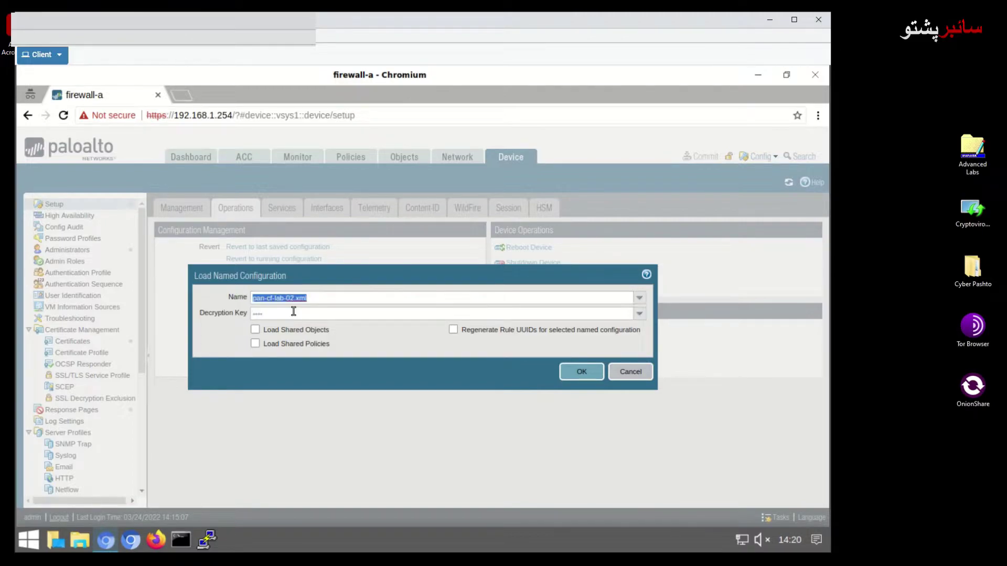
pyautogui.click(574, 373)
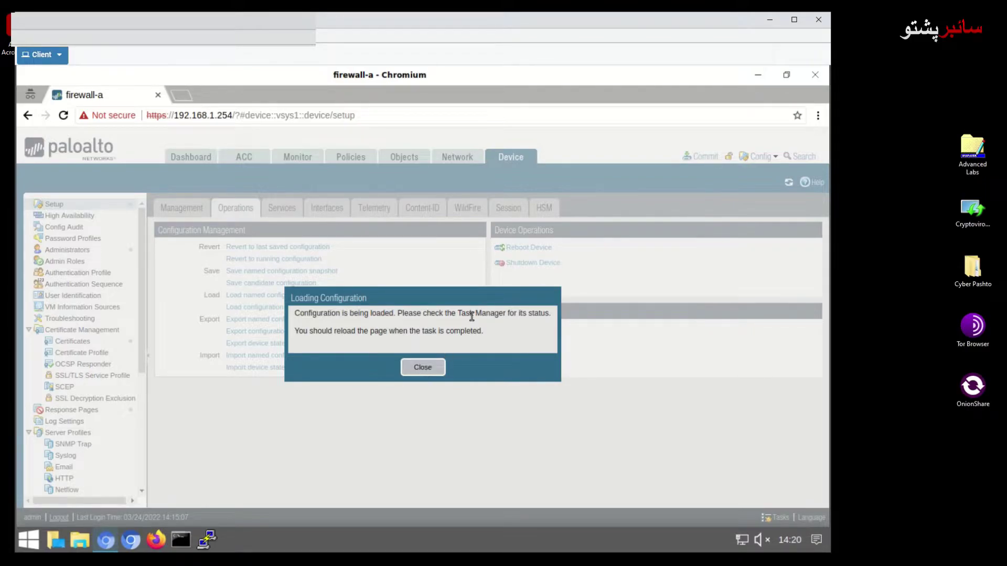
pyautogui.click(431, 368)
# Confirm in the Task Manager that the Load task completed
pyautogui.click(776, 517)
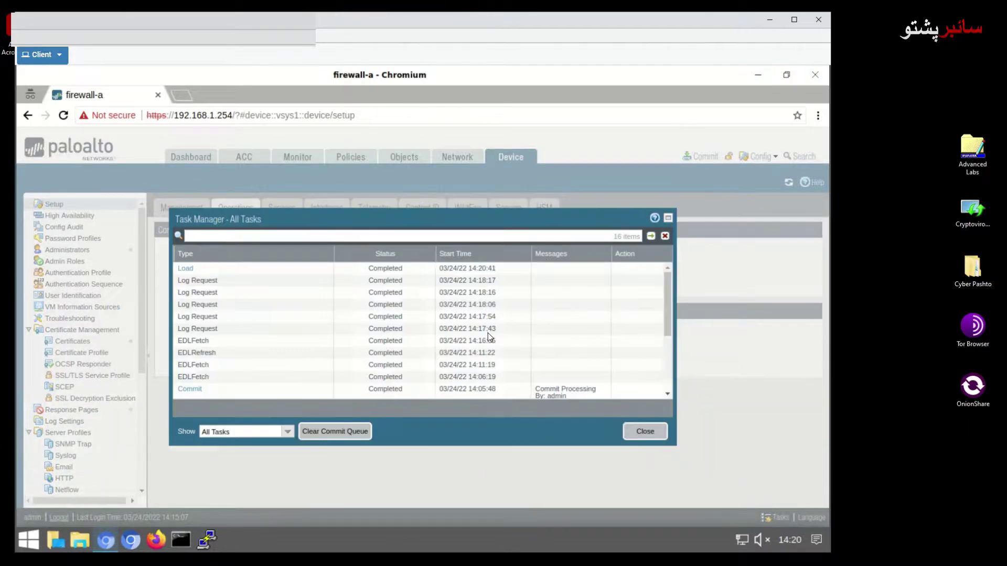
pyautogui.click(222, 272)
pyautogui.click(550, 424)
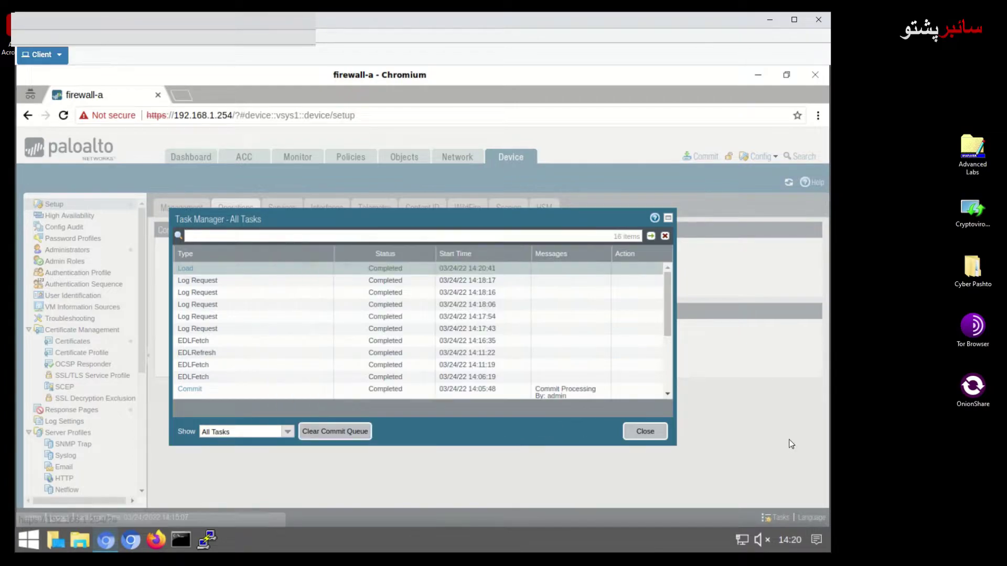
pyautogui.click(648, 434)
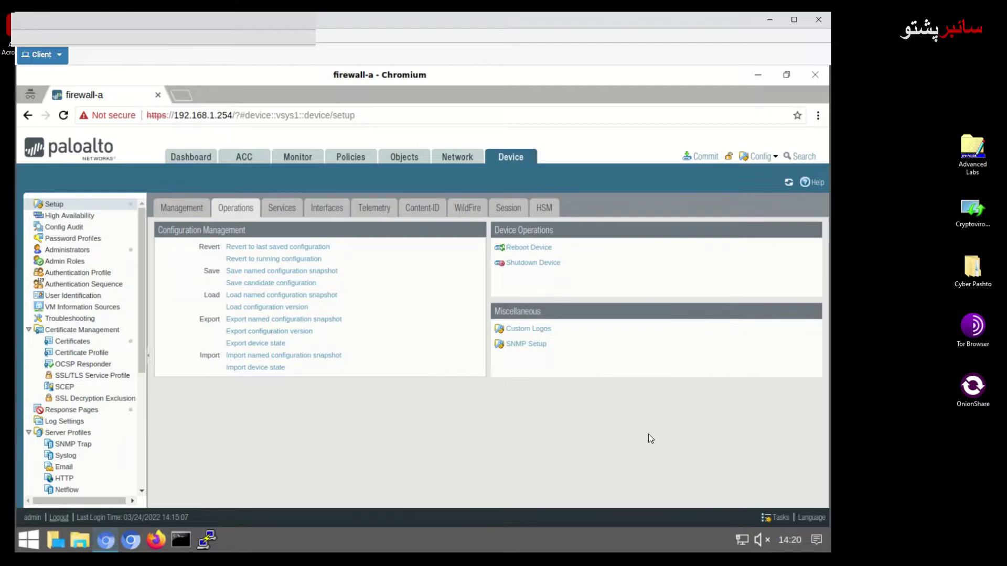
# Commit the loaded configuration and close the Successful commit status report
pyautogui.click(703, 156)
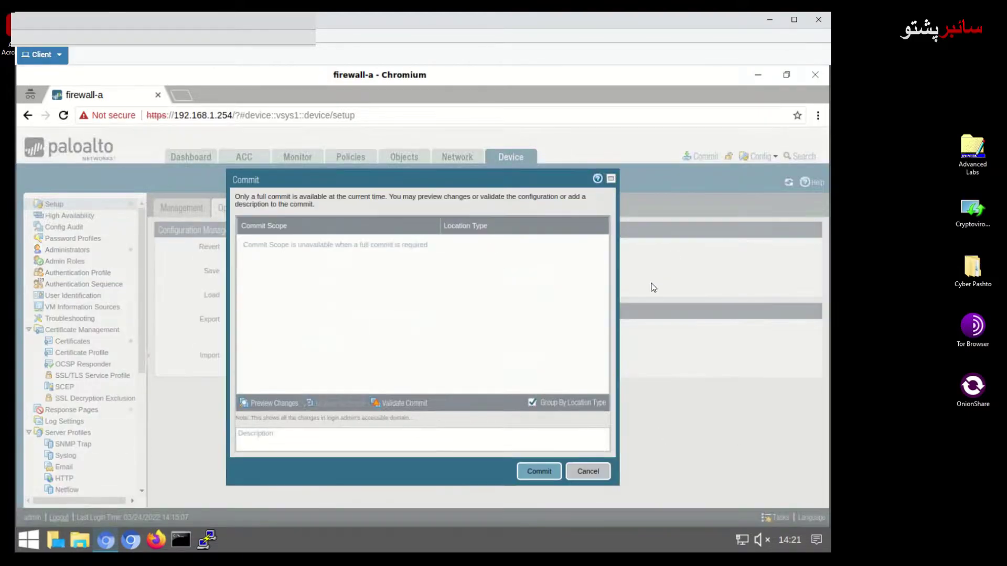
pyautogui.click(547, 474)
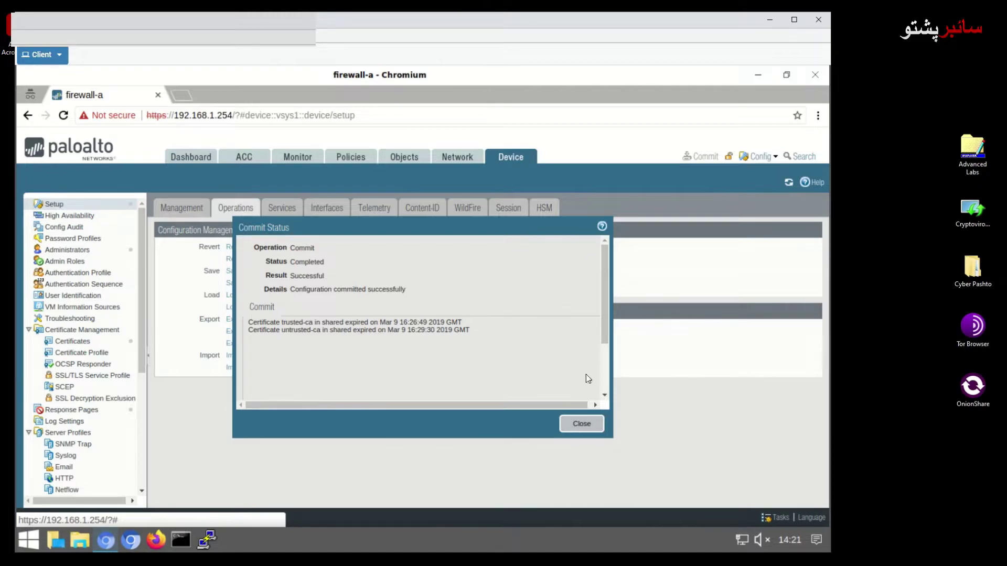
pyautogui.click(582, 425)
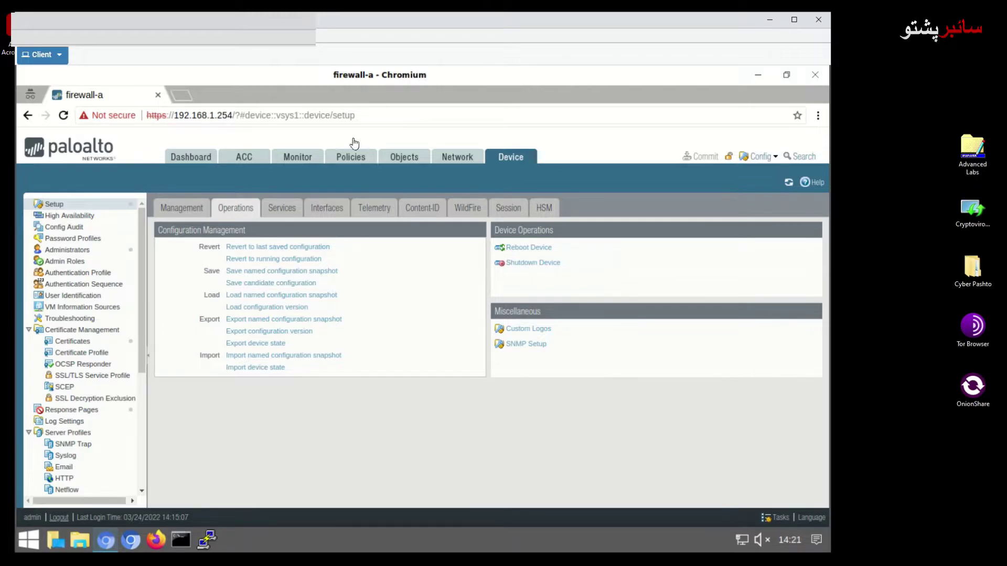
# Create WildFire Analysis profile ad-wildfire with description 'Wildfire Analysis for lab'
pyautogui.click(416, 163)
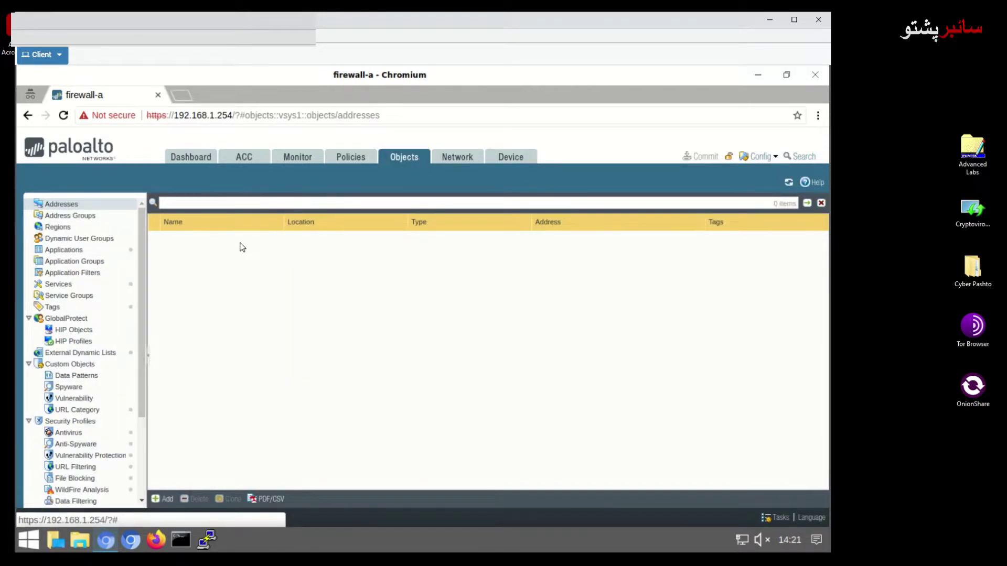
pyautogui.click(69, 494)
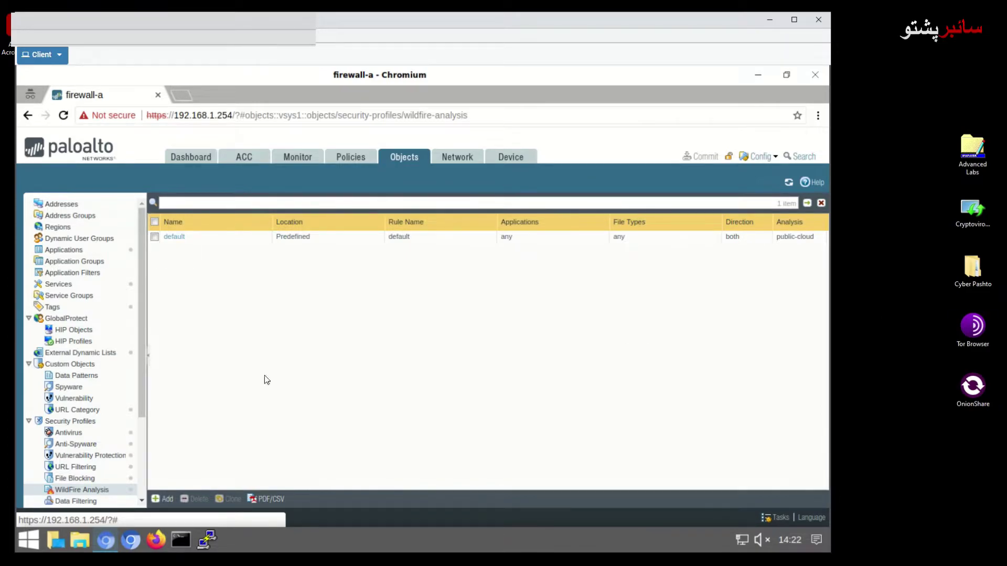
pyautogui.click(164, 499)
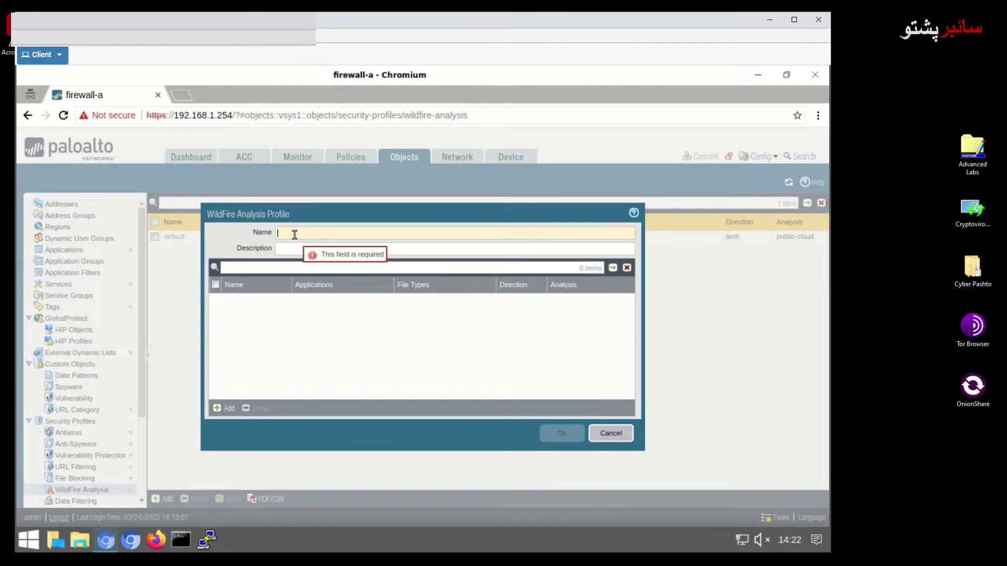
pyautogui.write('ad')
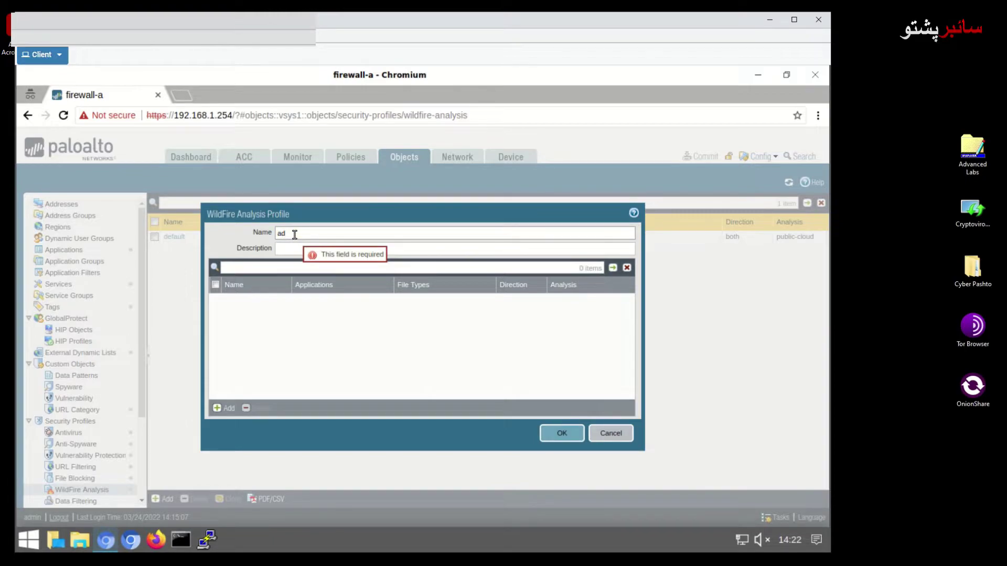
pyautogui.write('-wildfire')
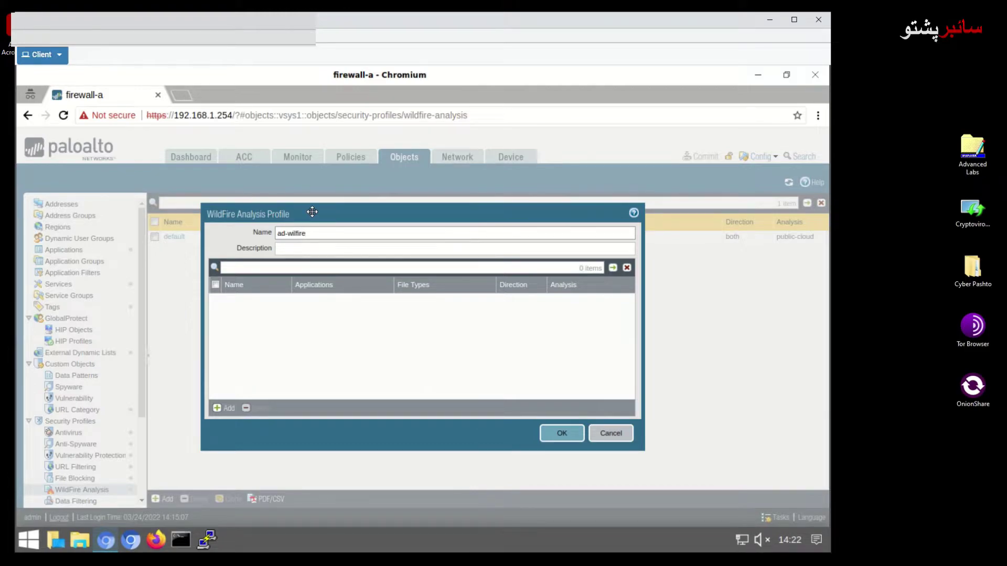
pyautogui.press('BackSpace')
pyautogui.press('BackSpace')
pyautogui.press('BackSpace')
pyautogui.write('dfire')
pyautogui.click(347, 251)
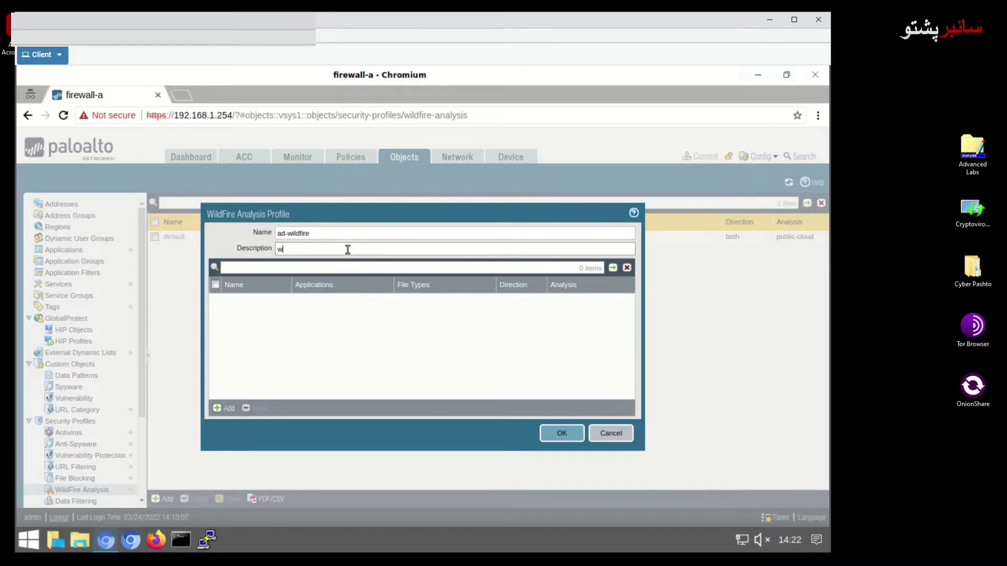
pyautogui.write('Wildfire Analysis for lab')
# Add a rule named pe to the ad-wildfire profile
pyautogui.click(217, 410)
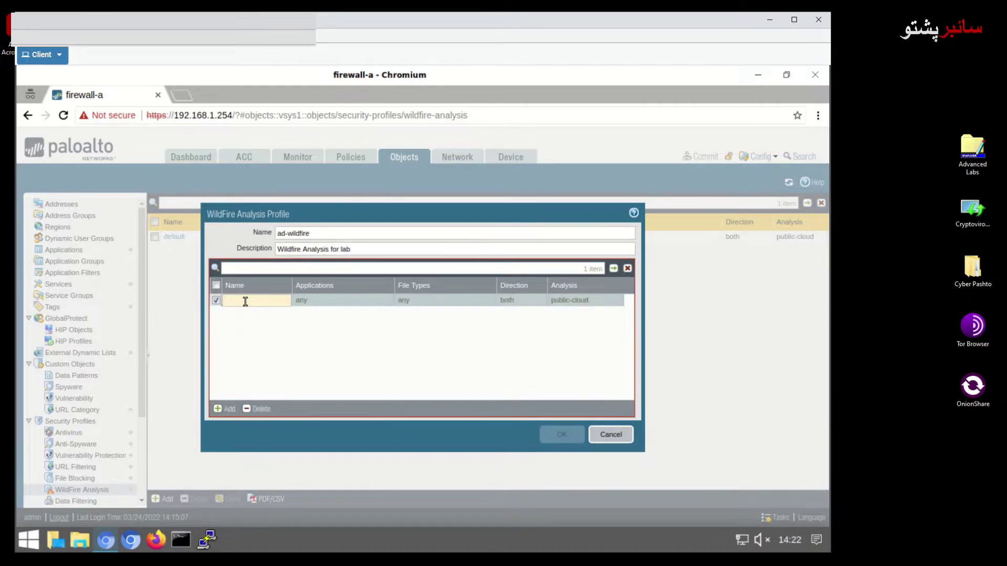
pyautogui.write('pe')
pyautogui.click(422, 359)
# Save ad-wildfire, then restrict its pe rule's file types to pe and save again
pyautogui.click(562, 434)
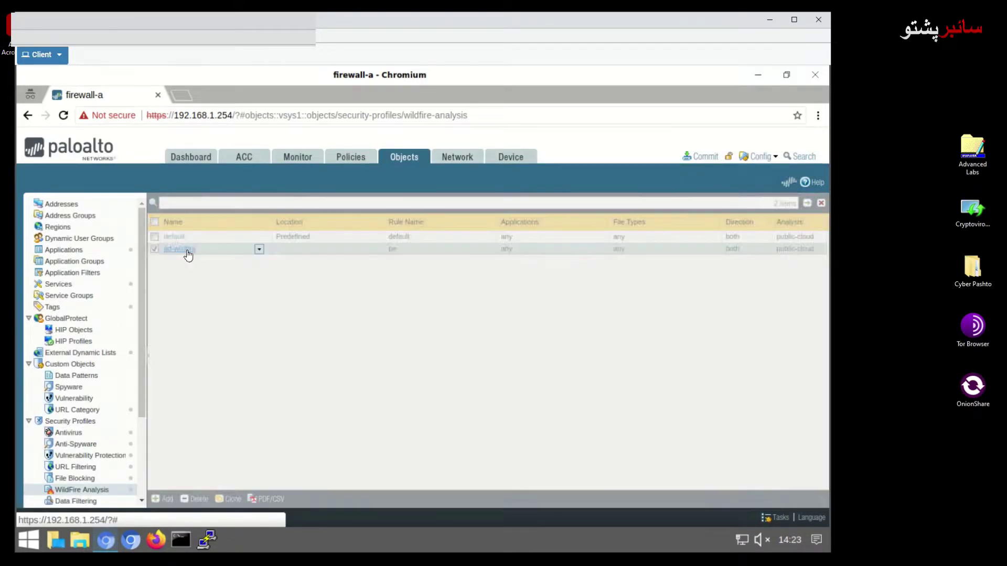
pyautogui.click(188, 255)
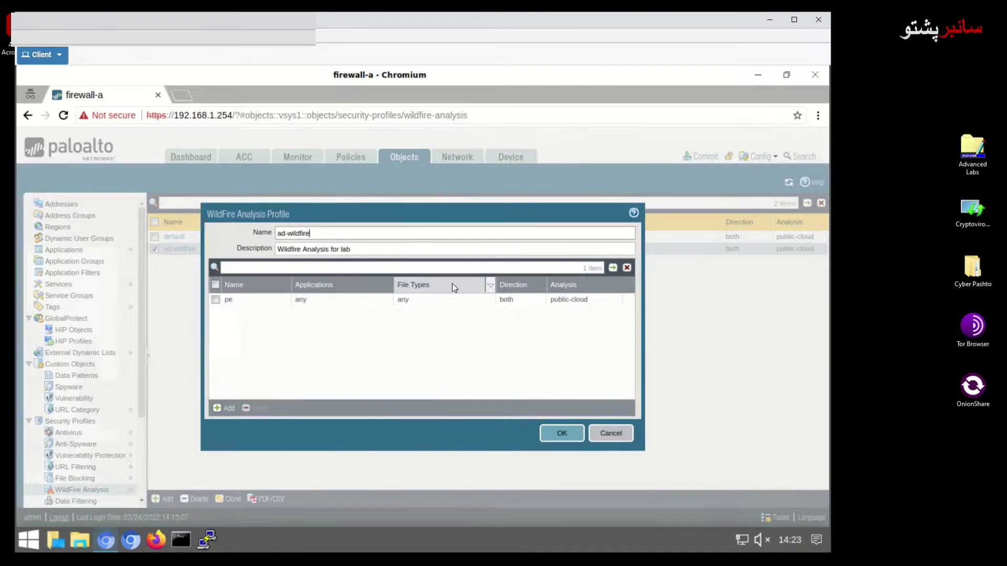
pyautogui.click(404, 302)
pyautogui.click(412, 392)
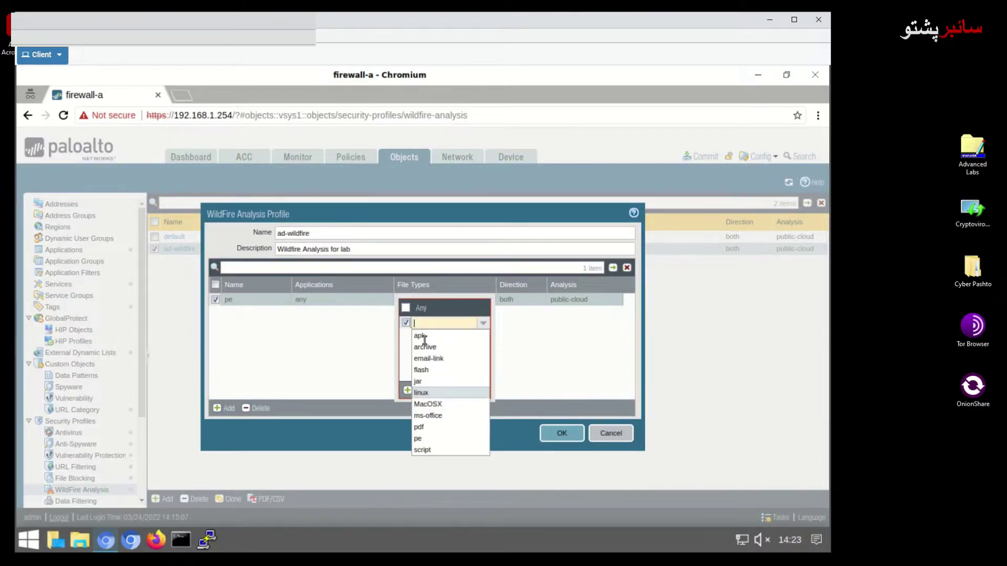
pyautogui.click(422, 445)
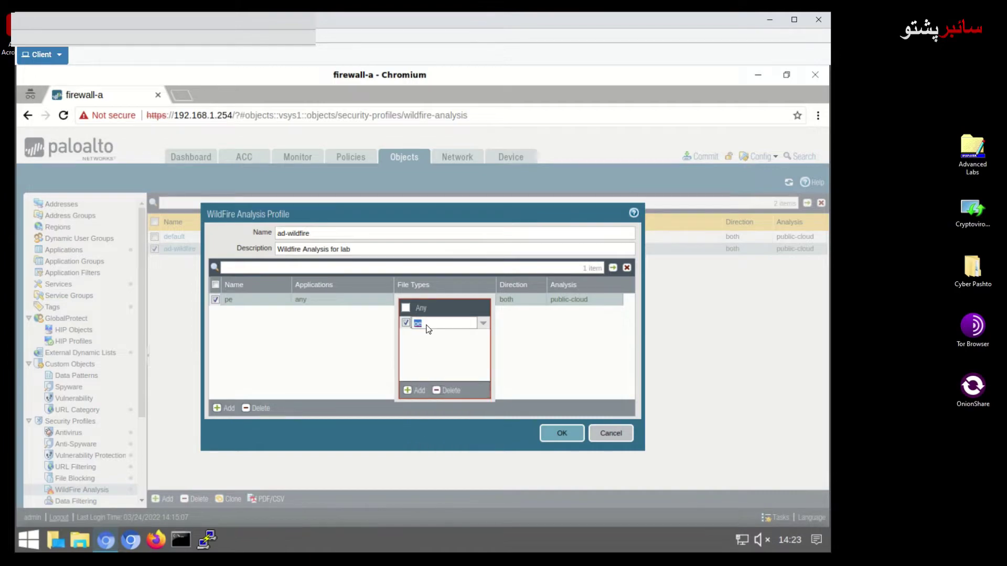
pyautogui.click(411, 392)
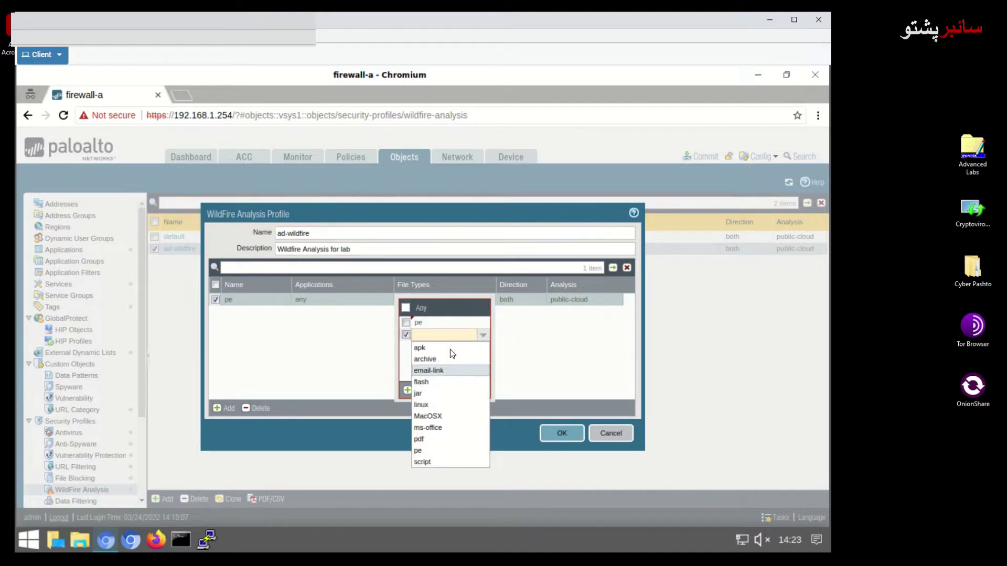
pyautogui.click(405, 332)
pyautogui.click(405, 322)
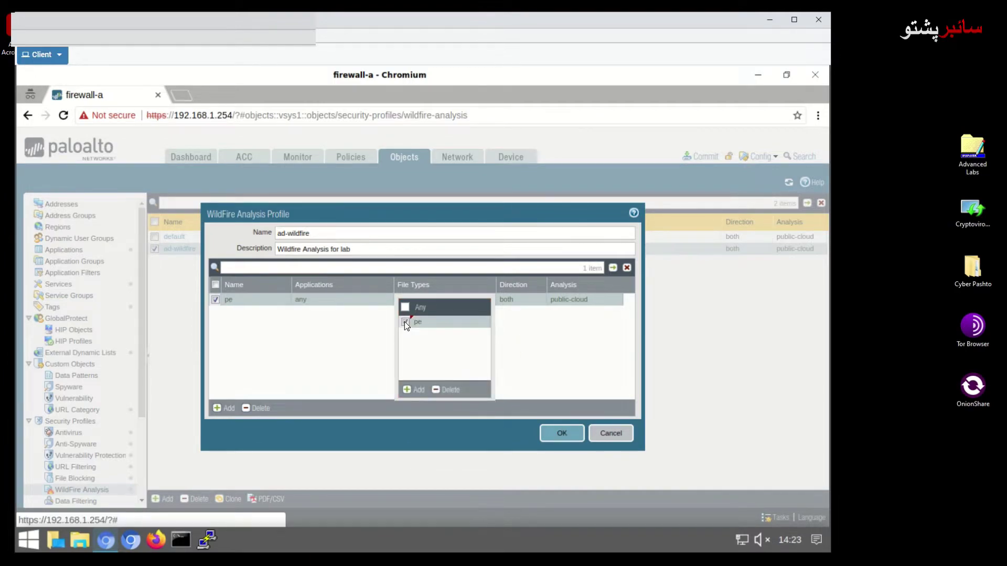
pyautogui.click(570, 435)
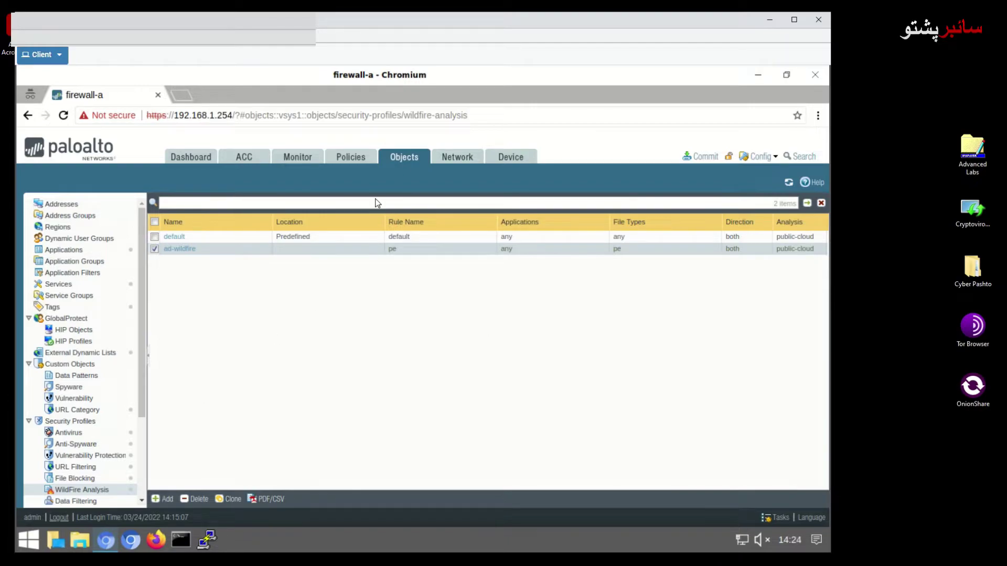
pyautogui.scroll(-2, 68, 444)
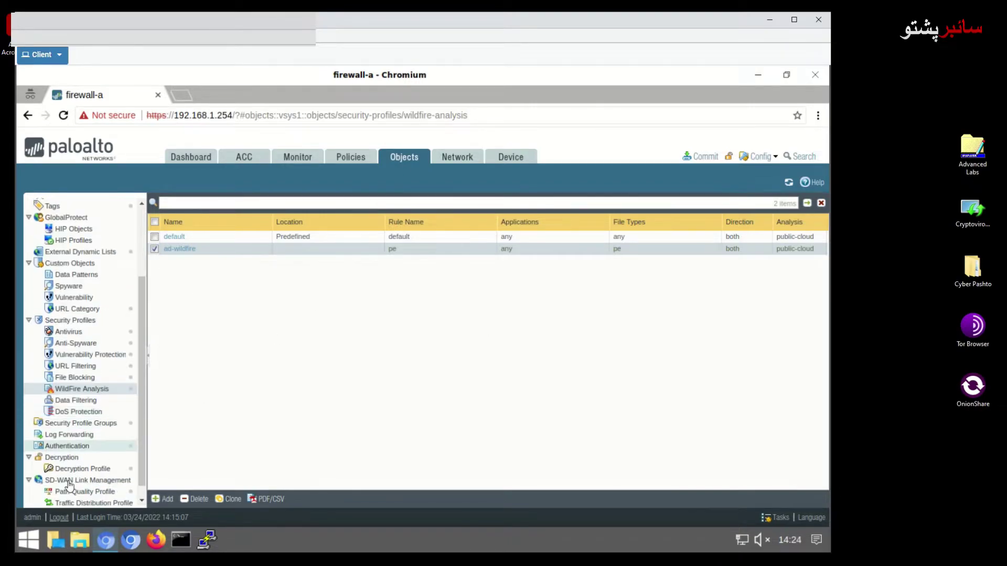
# Set lab-spg's WildFire Analysis profile to ad-wildfire and save the group
pyautogui.click(90, 426)
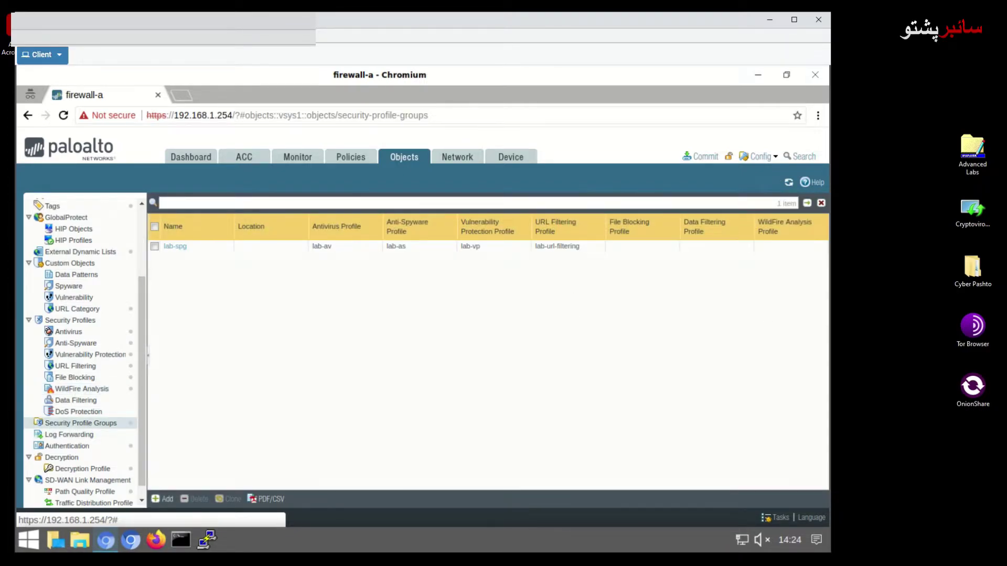
pyautogui.moveTo(173, 248)
pyautogui.click(173, 248)
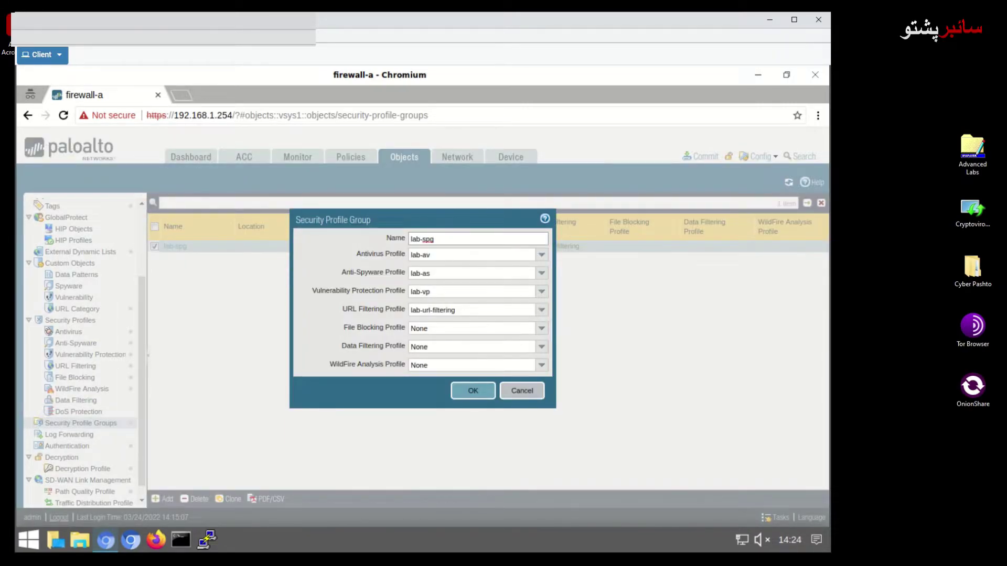
pyautogui.click(480, 365)
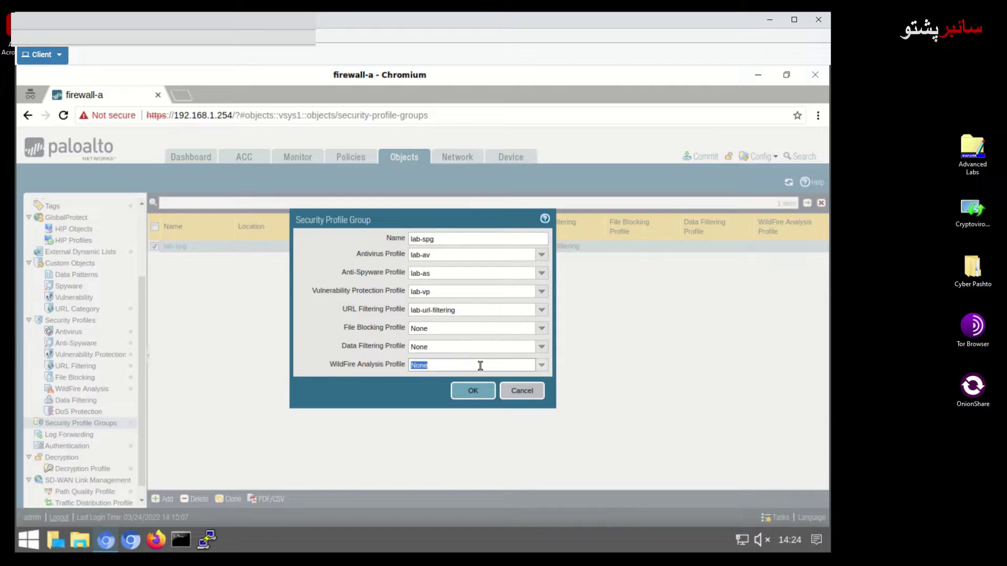
pyautogui.click(542, 365)
pyautogui.click(433, 386)
pyautogui.click(472, 392)
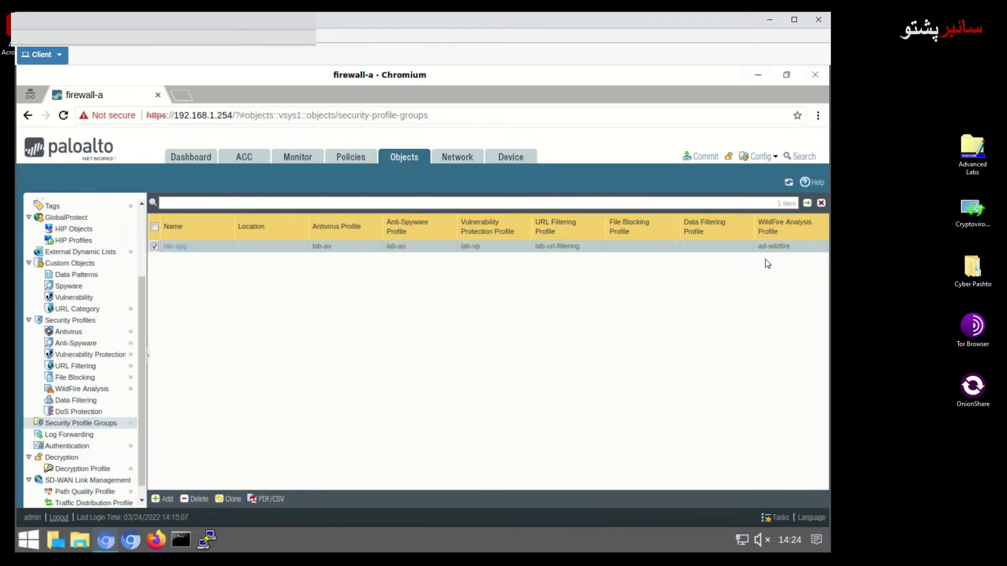
pyautogui.moveTo(784, 252)
# Commit the configuration containing lab-spg's ad-wildfire assignment
pyautogui.click(693, 158)
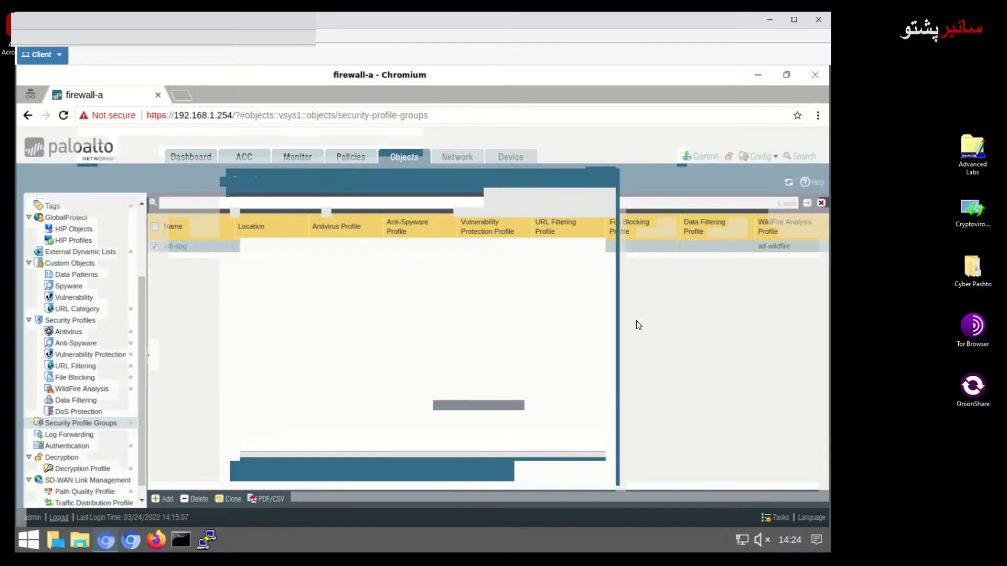
pyautogui.click(539, 471)
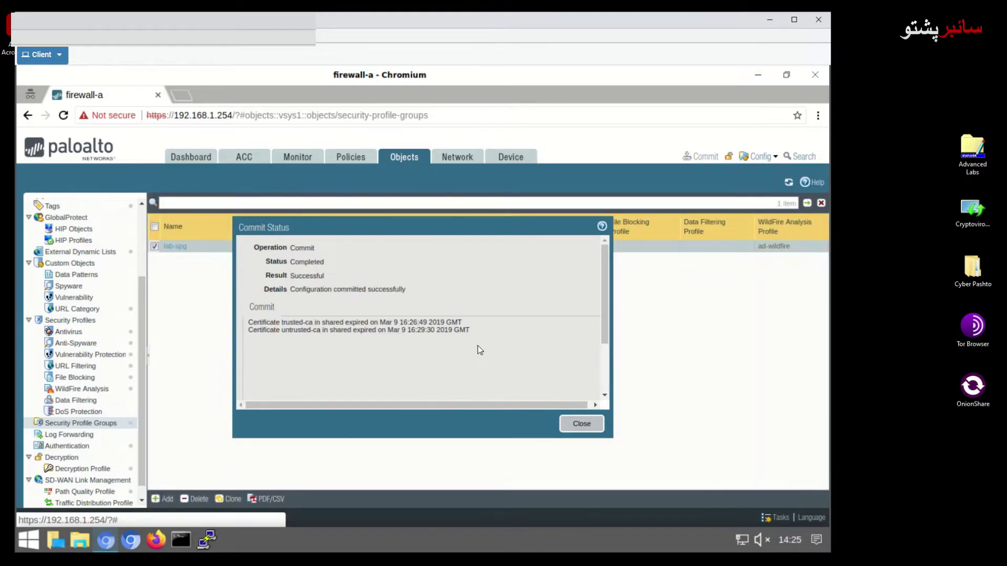
pyautogui.click(581, 424)
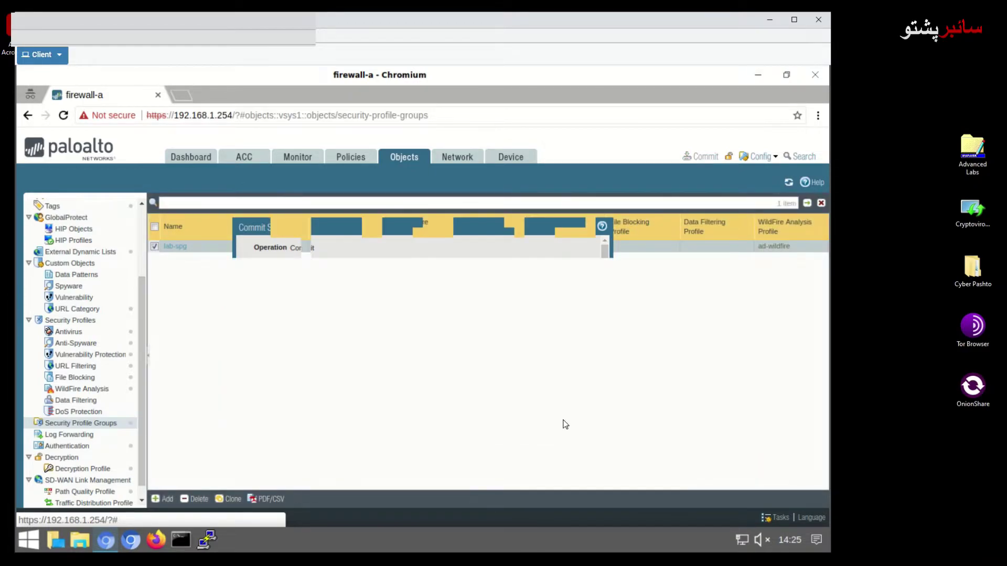
pyautogui.click(184, 95)
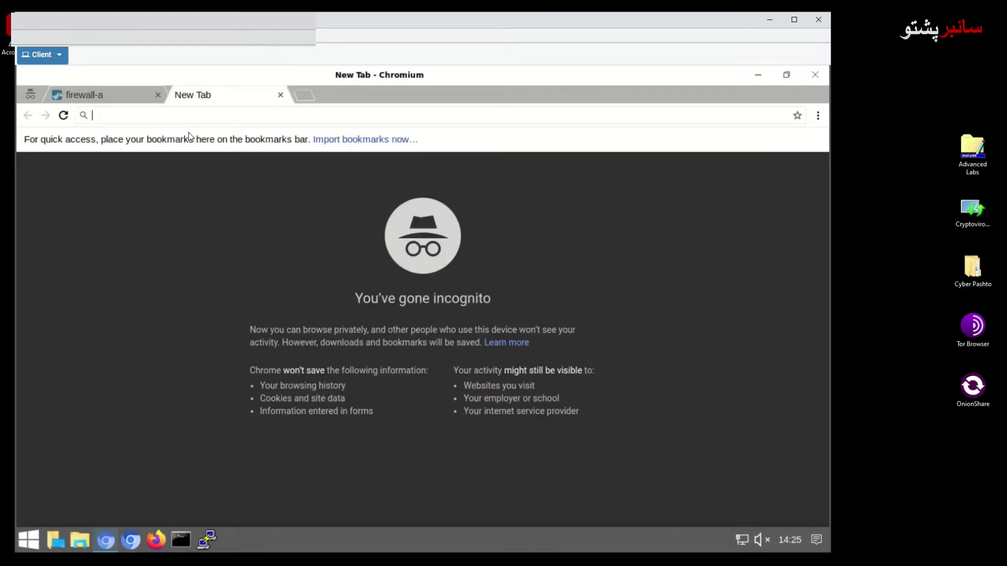
pyautogui.hotkey('ctrl', 'Tab')
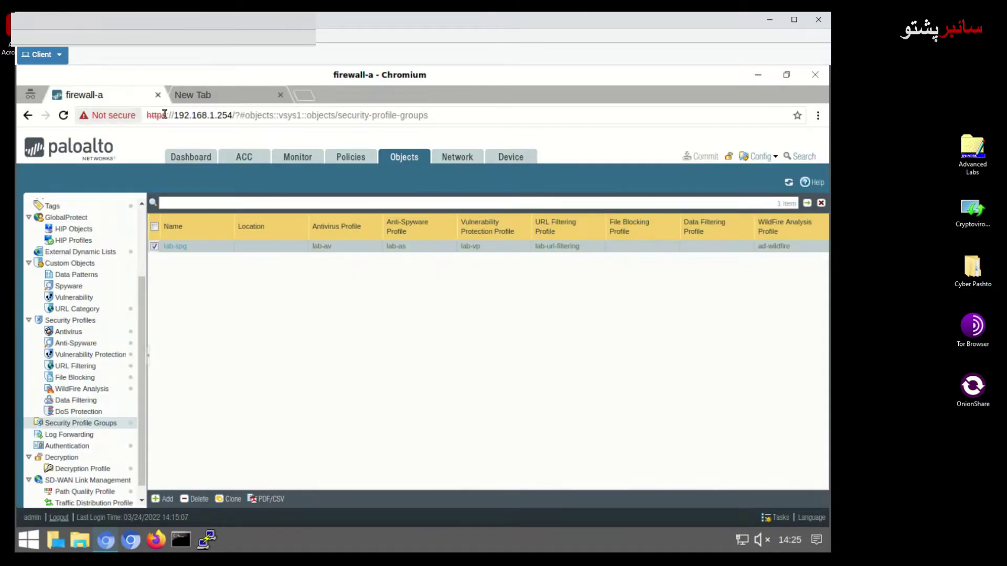
pyautogui.moveTo(173, 116); pyautogui.dragTo(144, 113)
pyautogui.hotkey('ctrl', 'c')
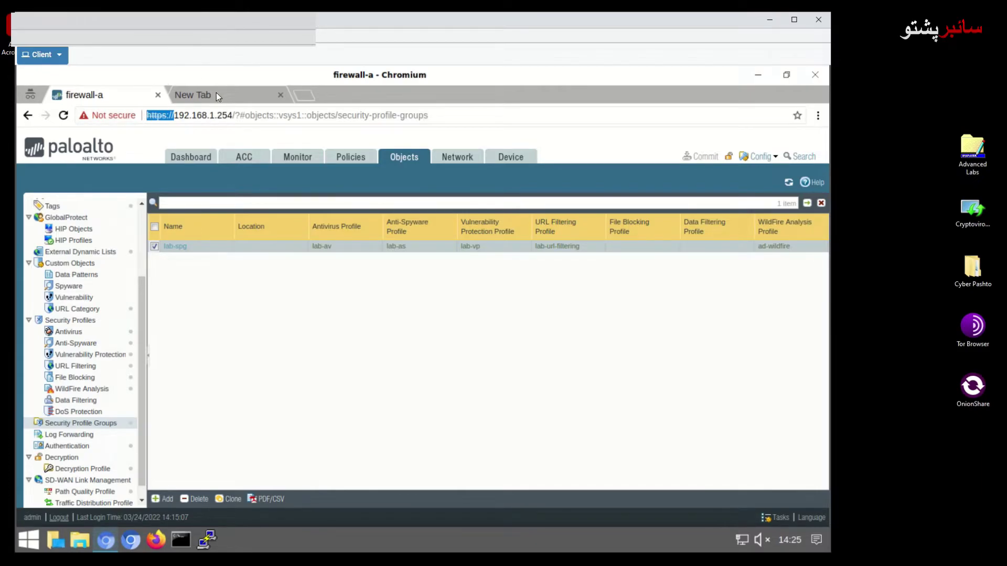
pyautogui.click(192, 95)
pyautogui.hotkey('ctrl', 'v')
pyautogui.press('Left')
pyautogui.press('Left')
pyautogui.press('Left')
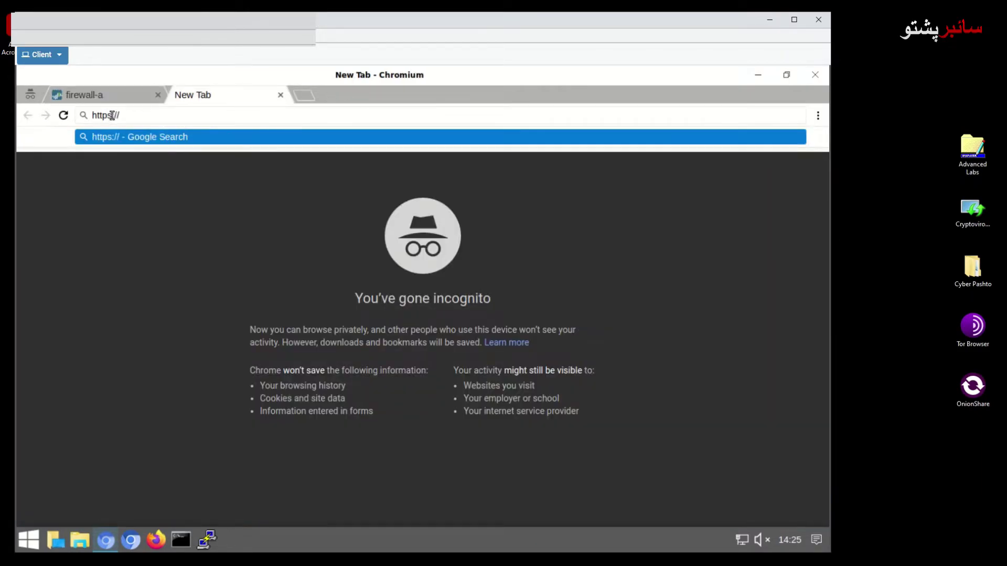
pyautogui.press('BackSpace')
# Download wildfire.paloaltonetworks.com/publicapi/test/pe, replacing the existing wildfire-test-pe-file.exe
pyautogui.write('wil')
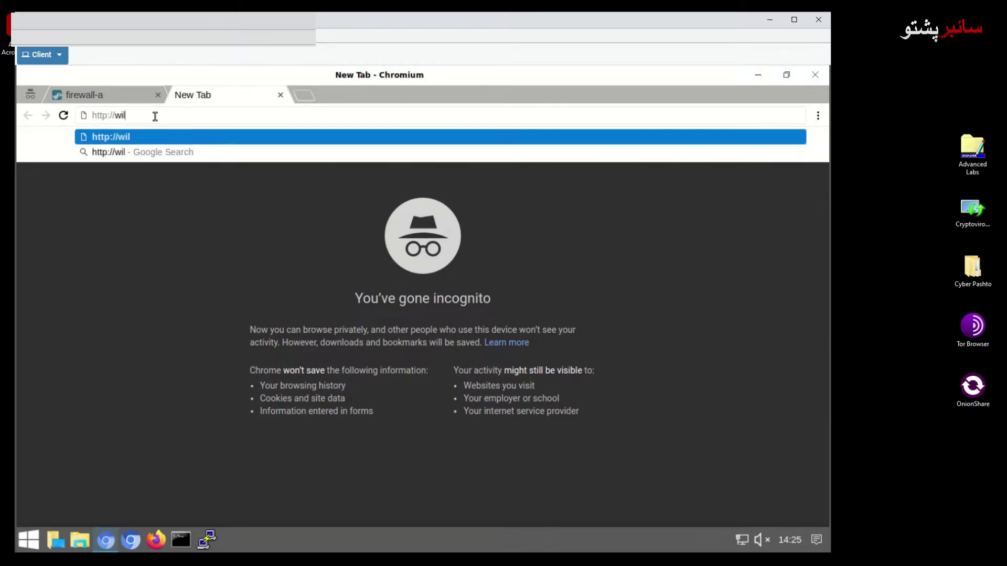
pyautogui.write('dfir')
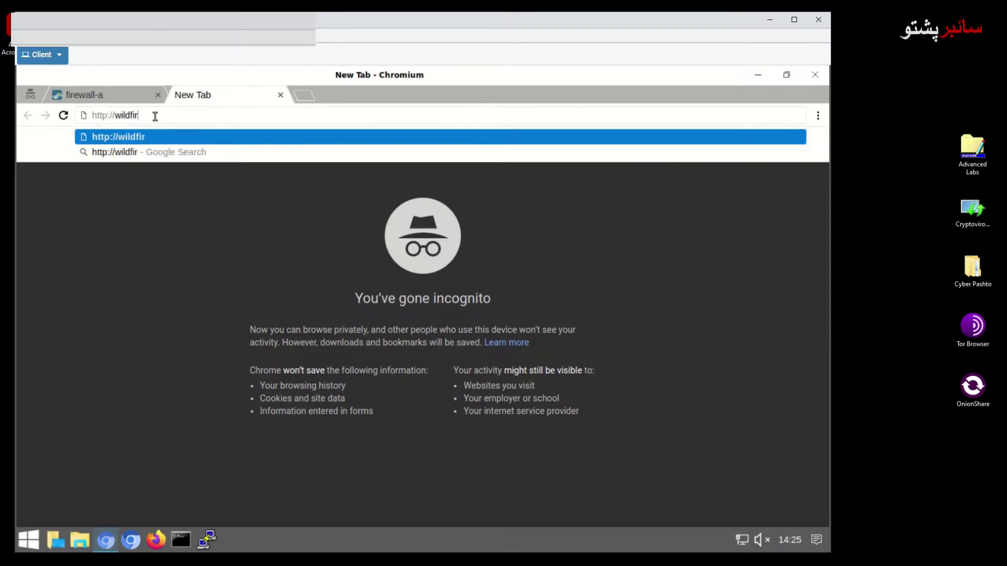
pyautogui.write('e.palo')
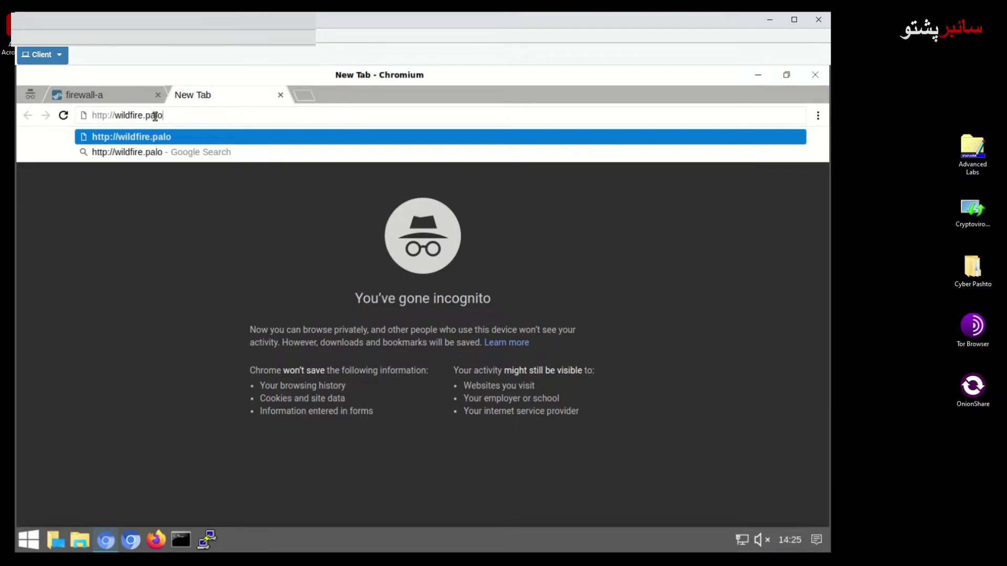
pyautogui.press('BackSpace')
pyautogui.write('loalto')
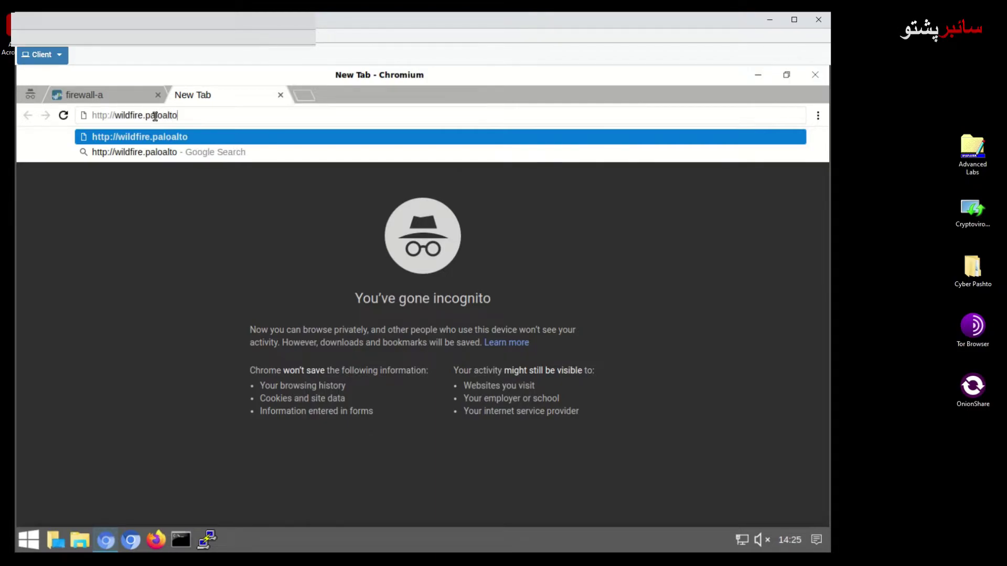
pyautogui.write('network')
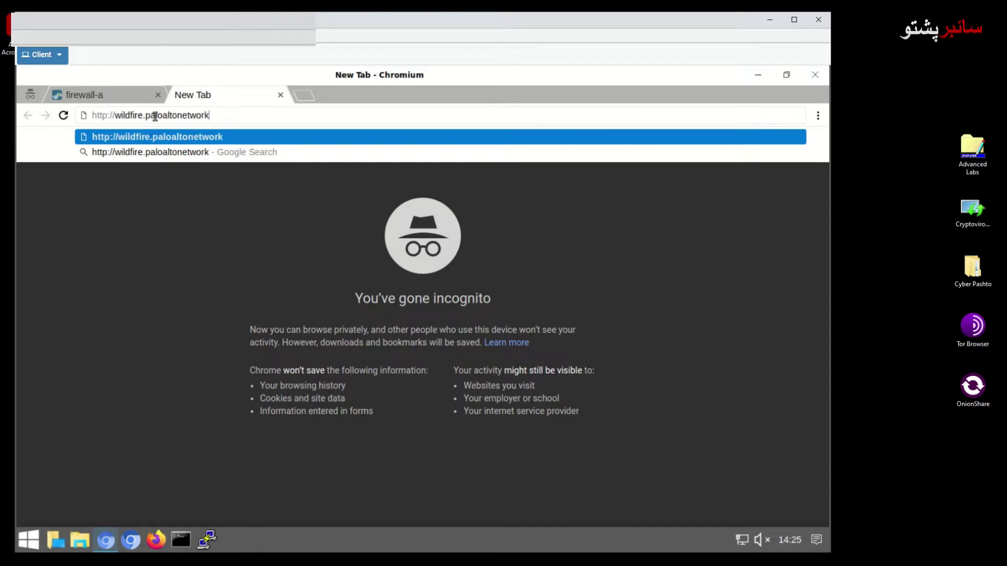
pyautogui.write('s.com')
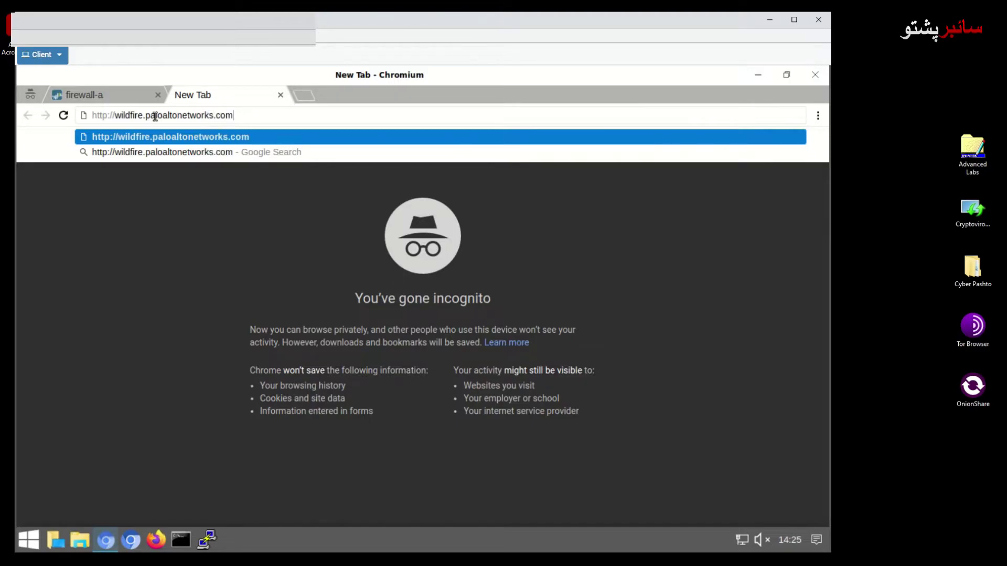
pyautogui.write('/')
pyautogui.write('pu')
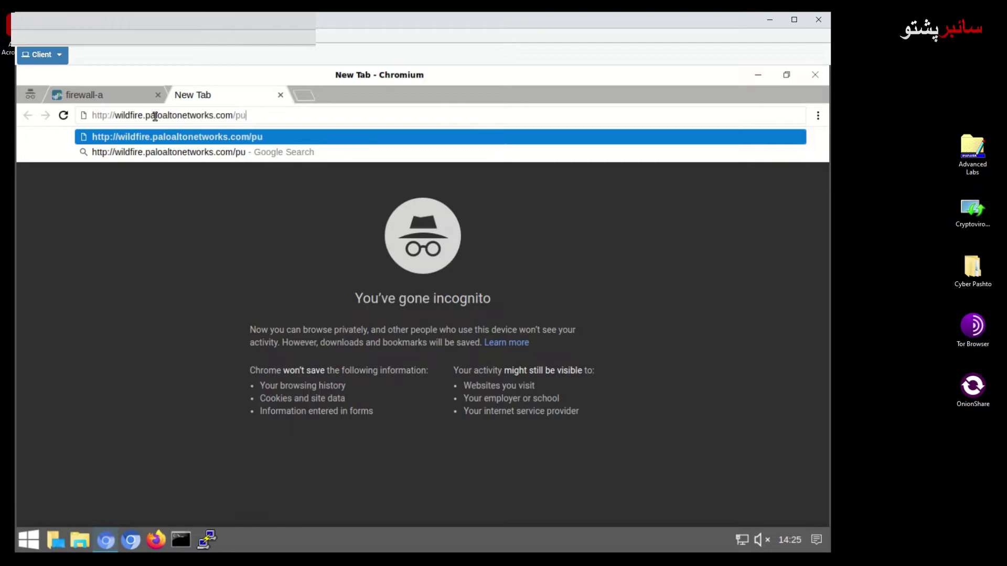
pyautogui.write('bli')
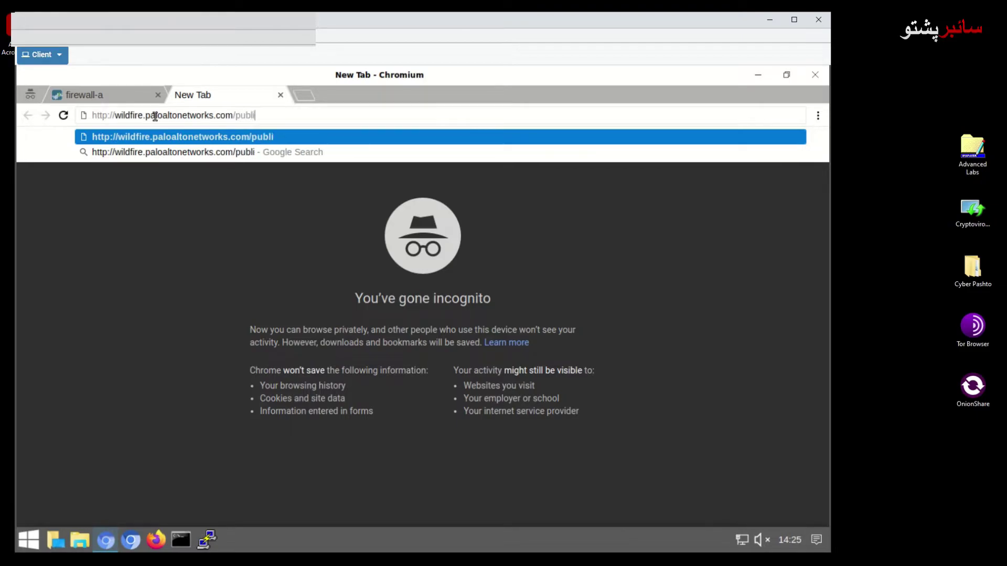
pyautogui.write('capi')
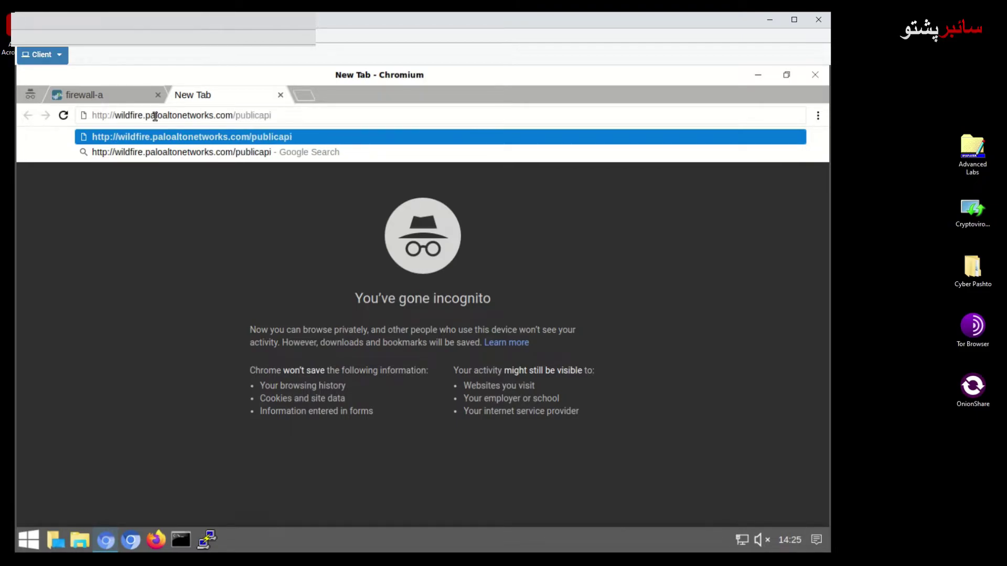
pyautogui.write('/test/pe')
pyautogui.press('Return')
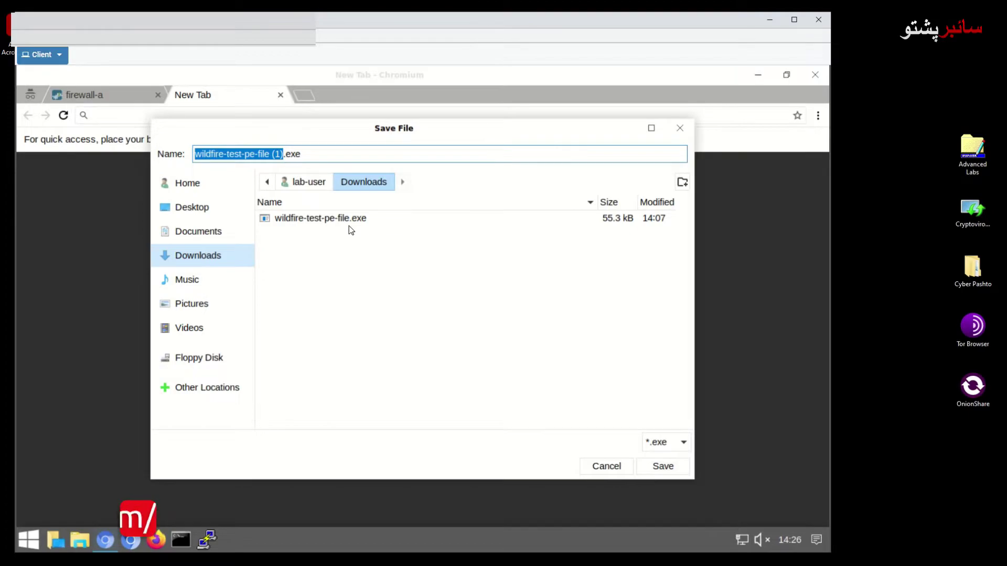
pyautogui.click(349, 223)
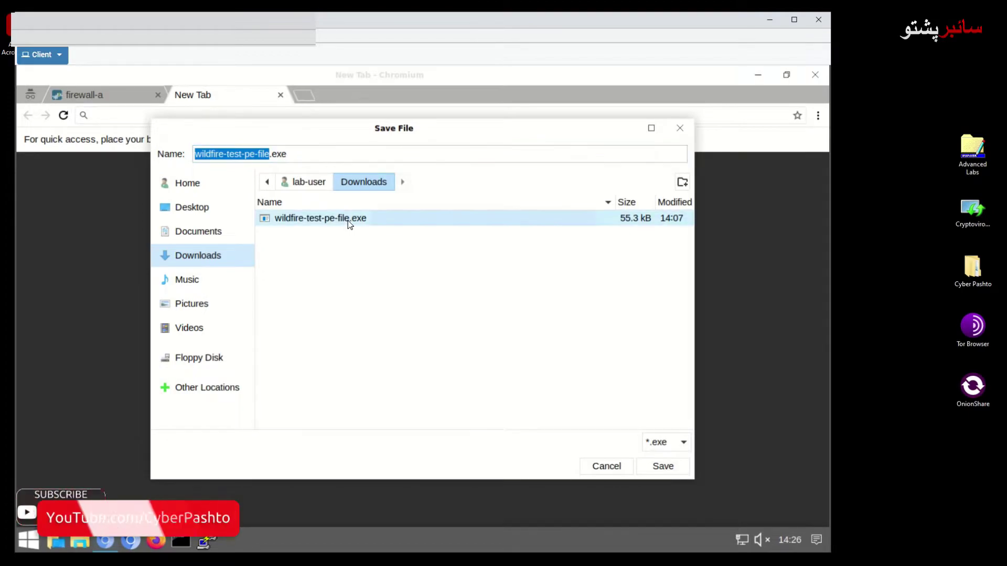
pyautogui.click(662, 467)
pyautogui.click(511, 368)
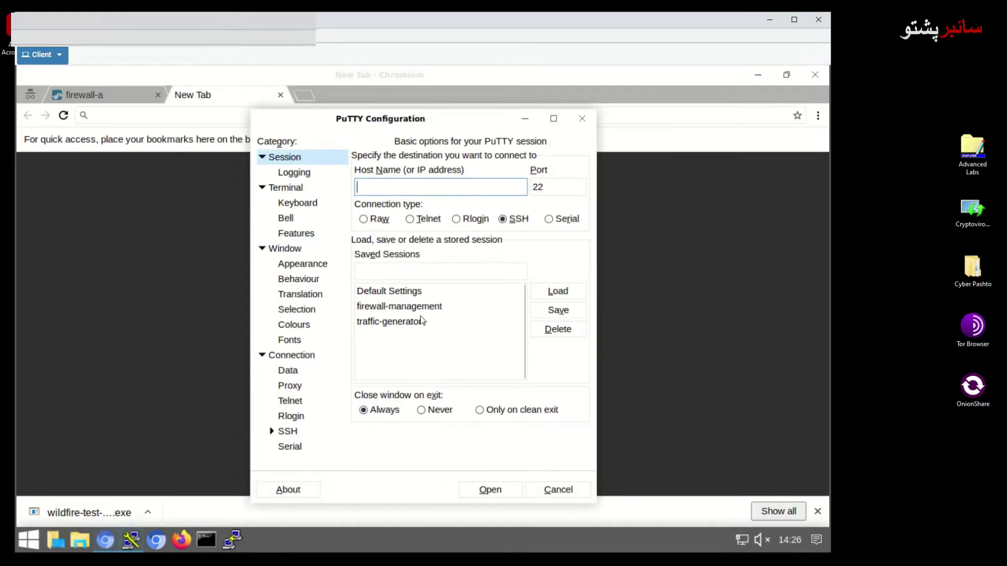
# Log into the firewall-management SSH session as admin, then minimize the PuTTY window
pyautogui.doubleClick(426, 312)
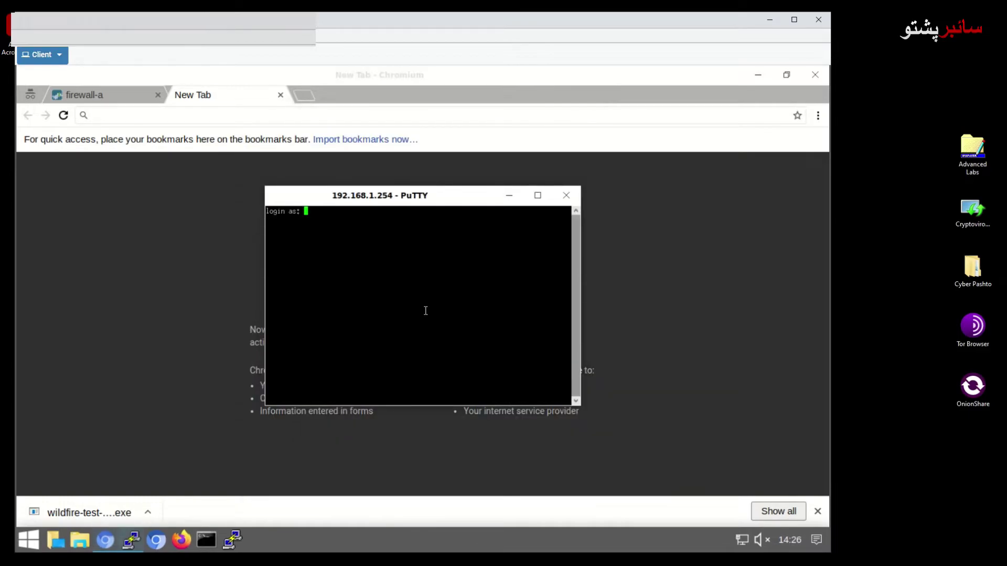
pyautogui.write('admin')
pyautogui.press('Return')
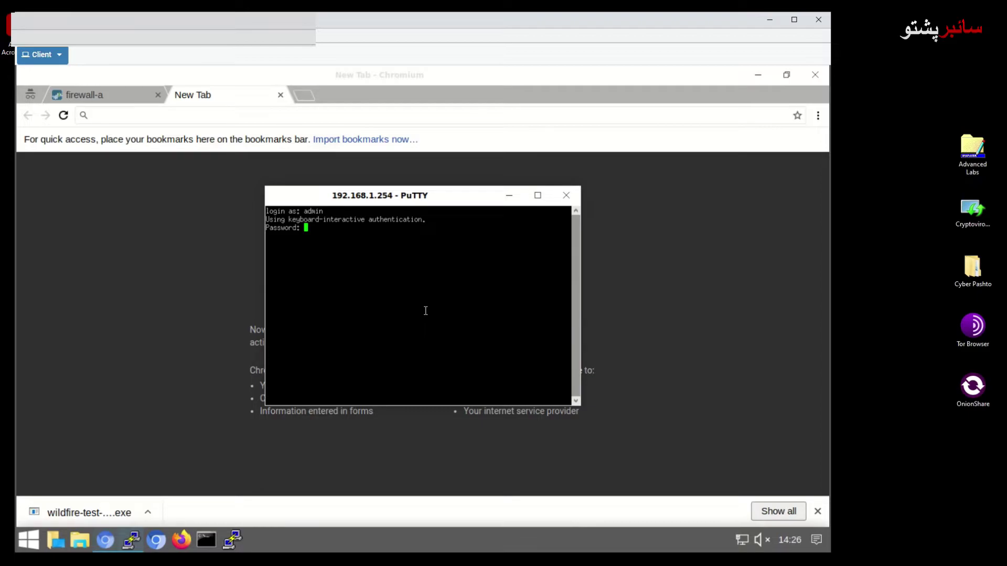
pyautogui.press('Return')
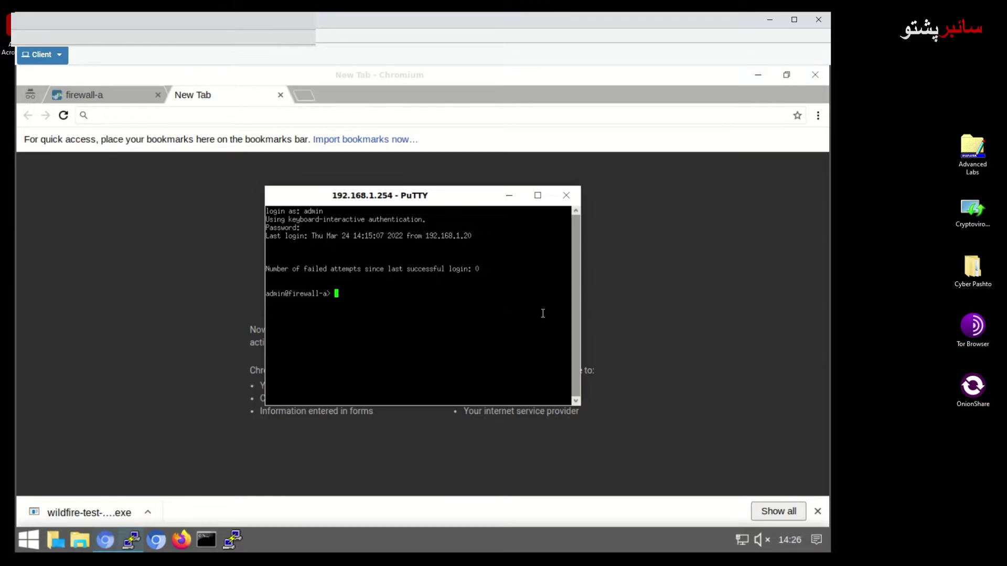
pyautogui.click(630, 347)
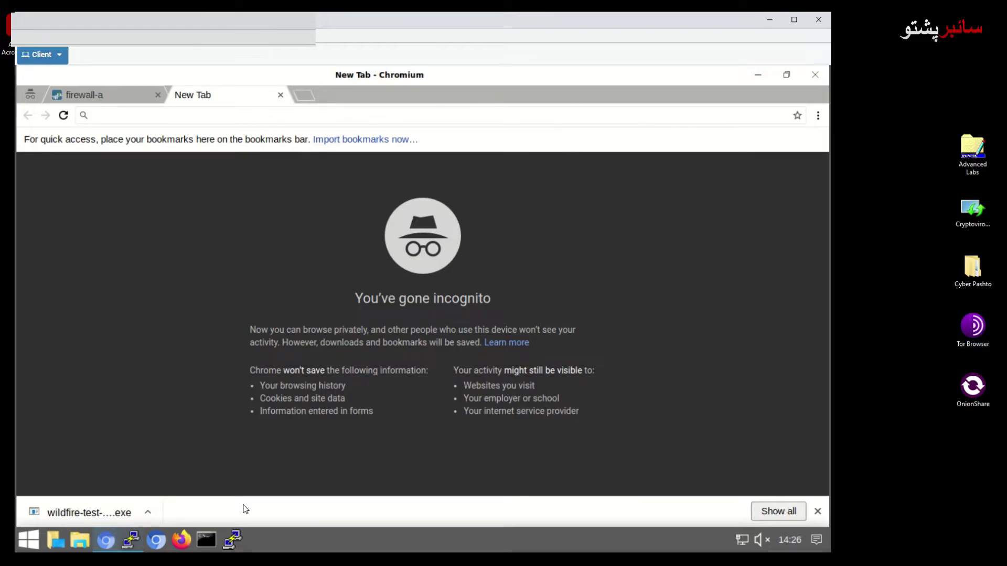
# Reopen the firewall-management session and log in again as admin
pyautogui.click(234, 541)
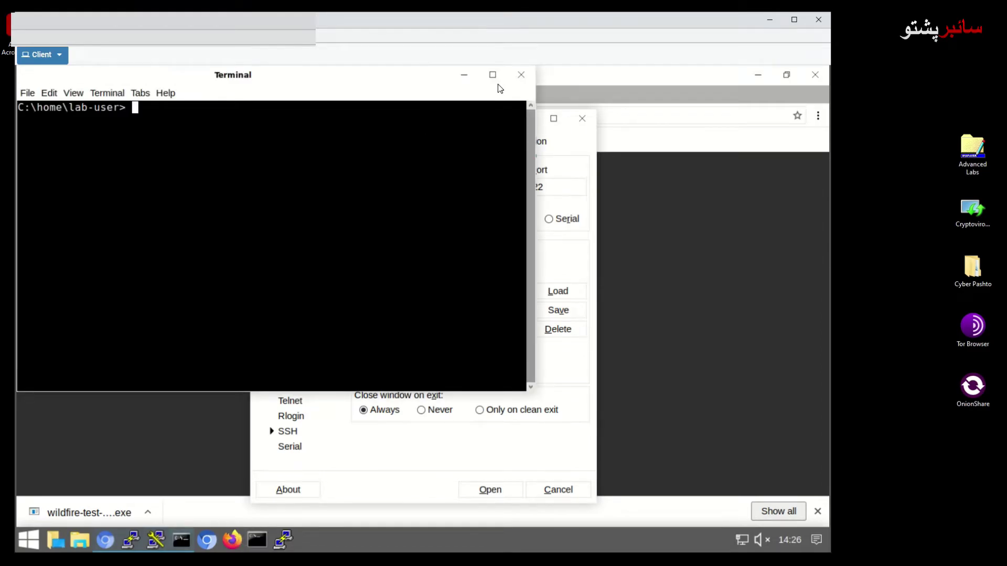
pyautogui.click(521, 74)
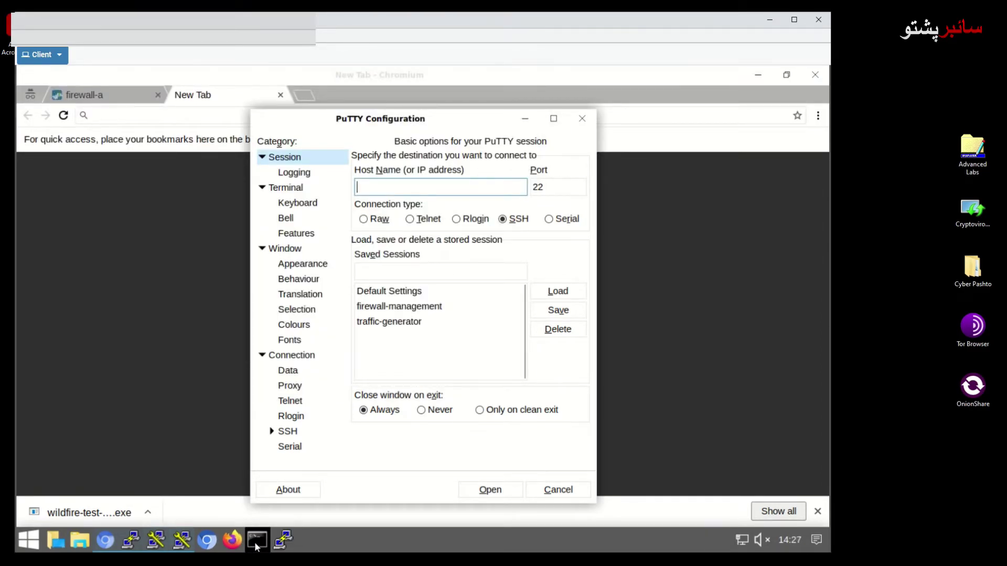
pyautogui.doubleClick(400, 307)
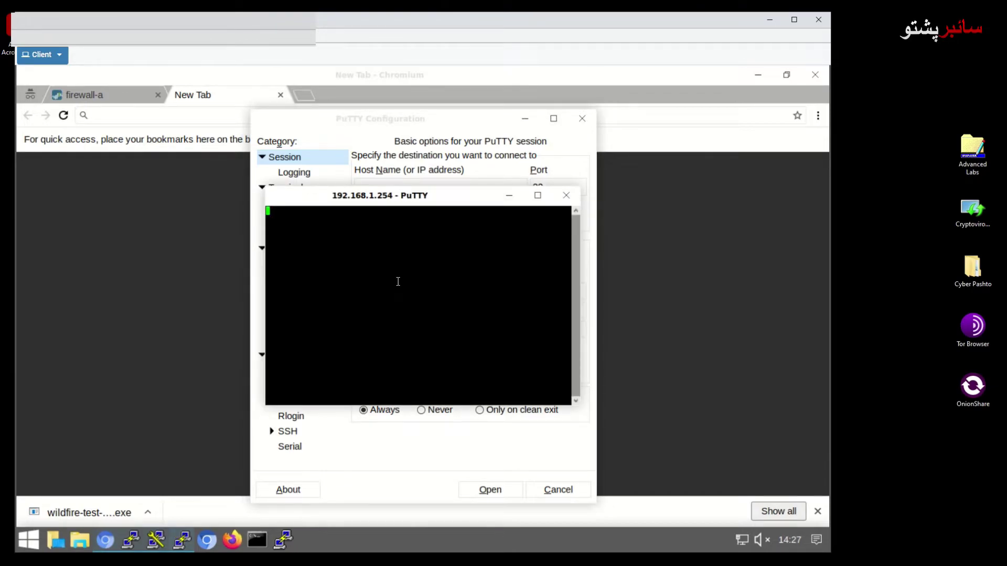
pyautogui.write('admin')
pyautogui.press('Return')
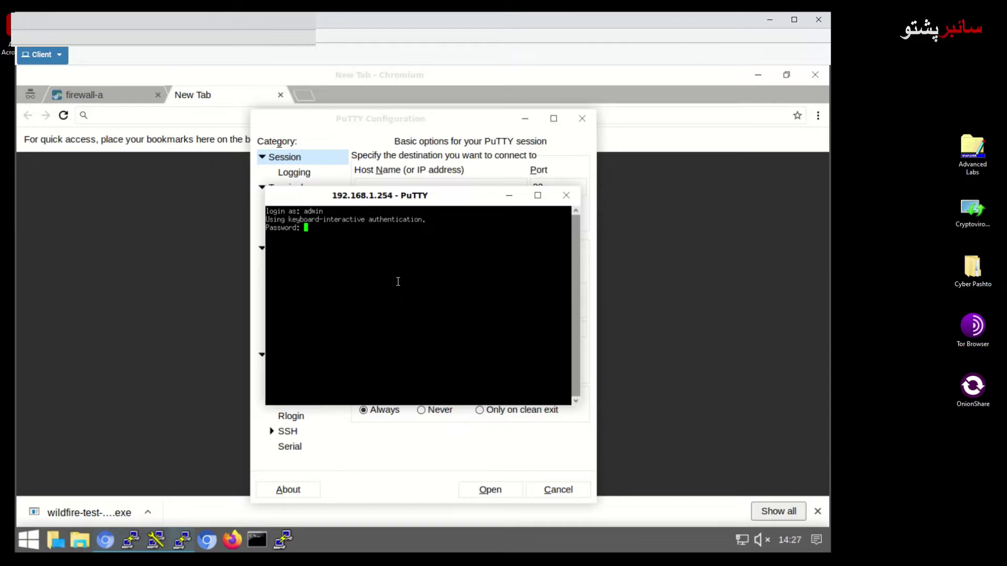
pyautogui.press('Return')
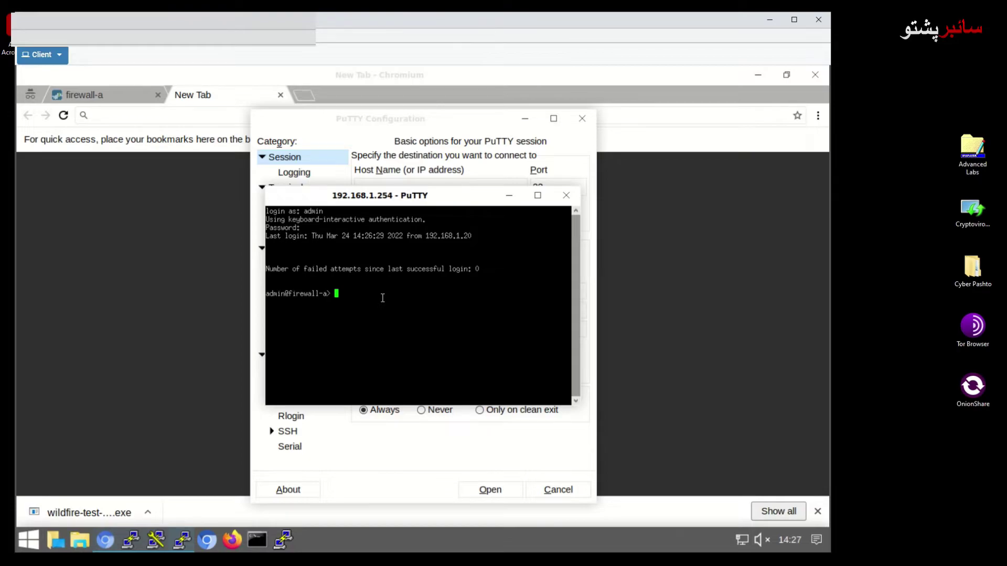
# Run 'debug wildfire upload-log show' and check the first upload's age and file name
pyautogui.write('debug wildfire upload-log ')
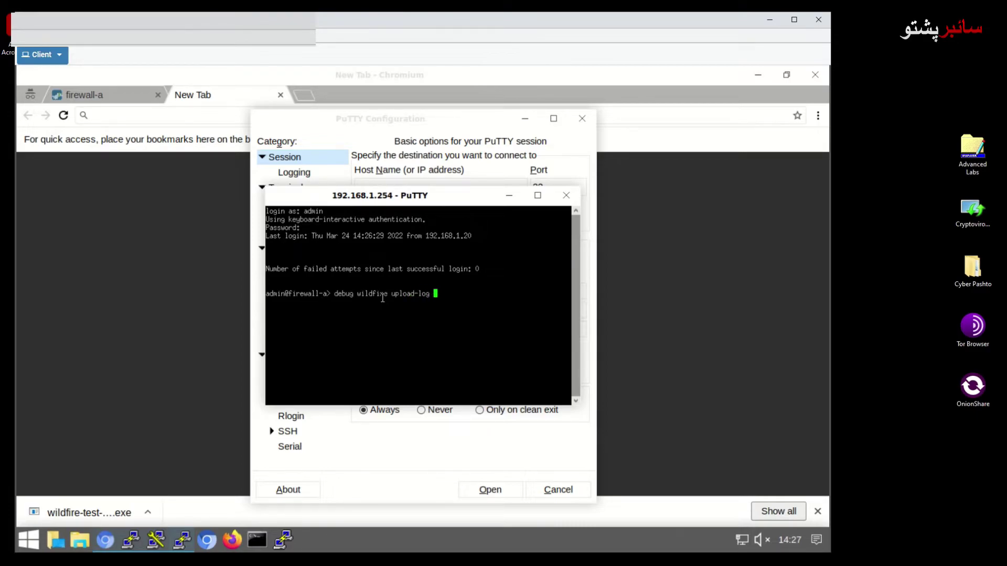
pyautogui.write('show')
pyautogui.press('Return')
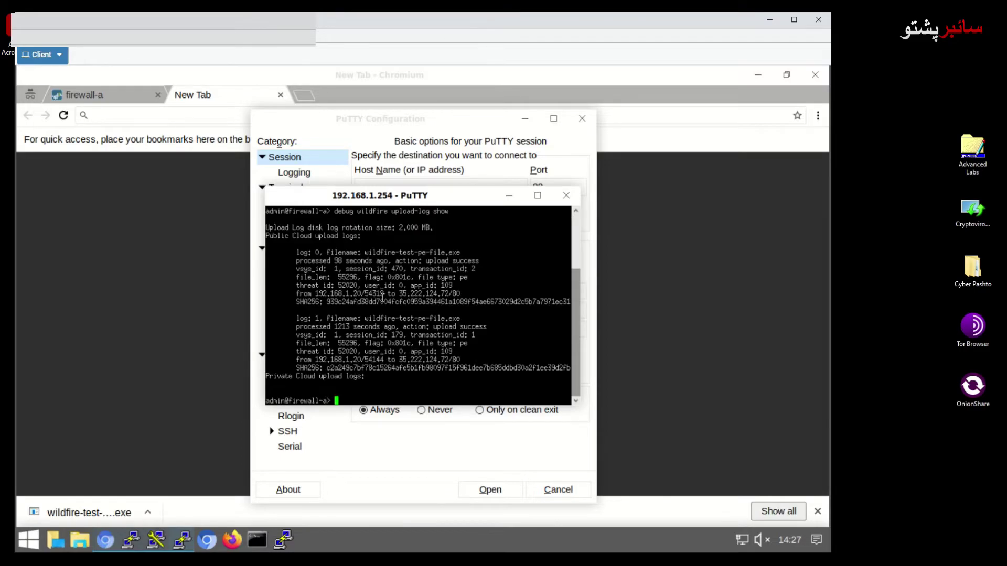
pyautogui.moveTo(300, 254)
pyautogui.mouseDown()
pyautogui.moveTo(363, 254)
pyautogui.moveTo(313, 261)
pyautogui.mouseUp()
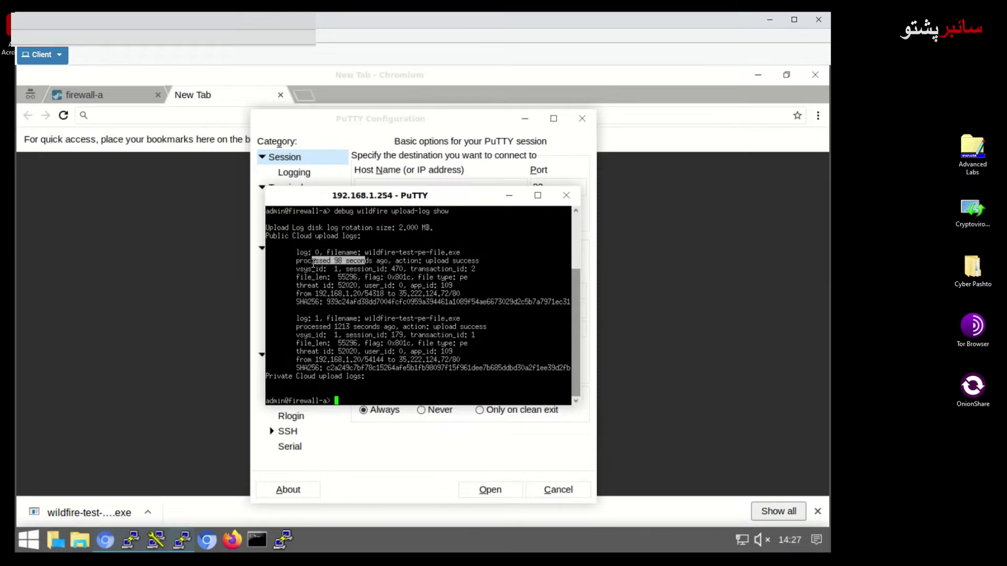
pyautogui.moveTo(570, 252); pyautogui.dragTo(362, 252)
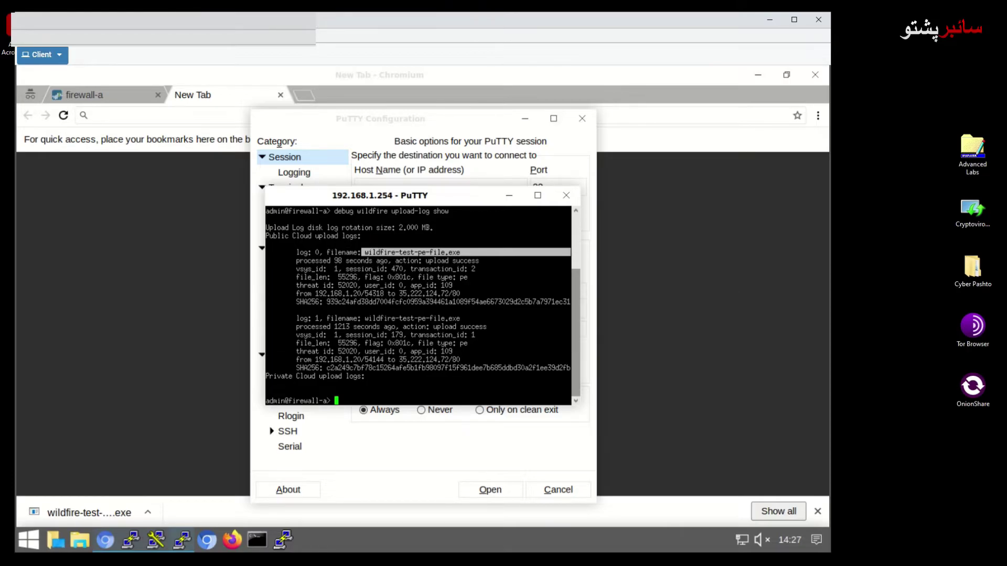
# End the firewall SSH session with the exit command
pyautogui.click(354, 396)
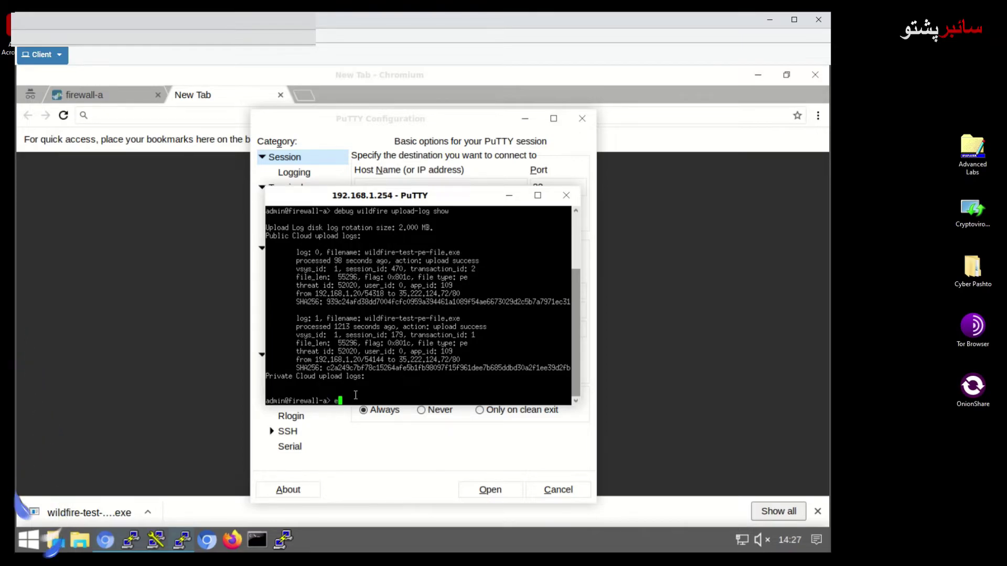
pyautogui.write('exit')
pyautogui.press('BackSpace')
pyautogui.press('BackSpace')
pyautogui.write('t')
pyautogui.press('Return')
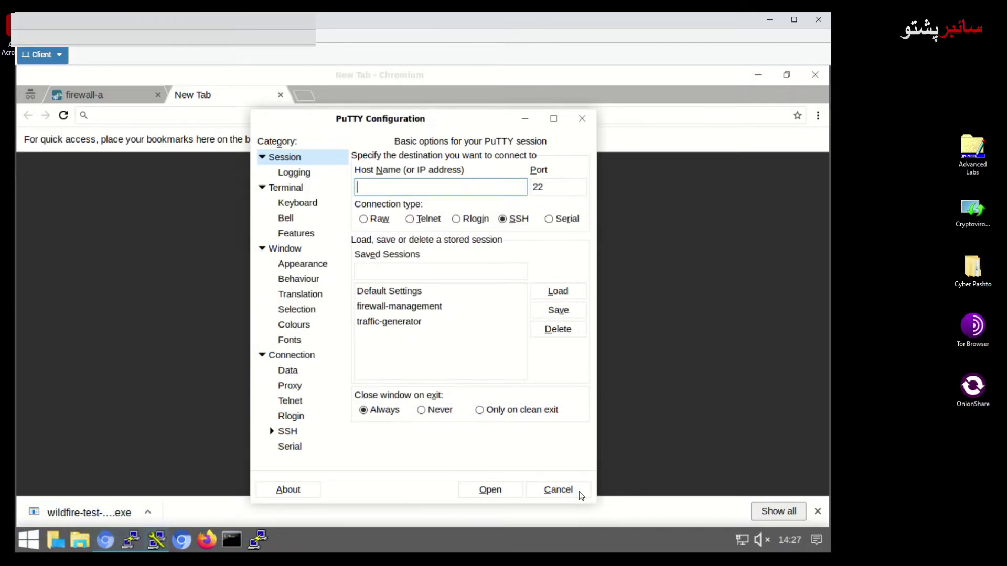
# Close PuTTY and the empty tab, then open Monitor > WildFire Submissions and the test file's detailed log
pyautogui.click(580, 491)
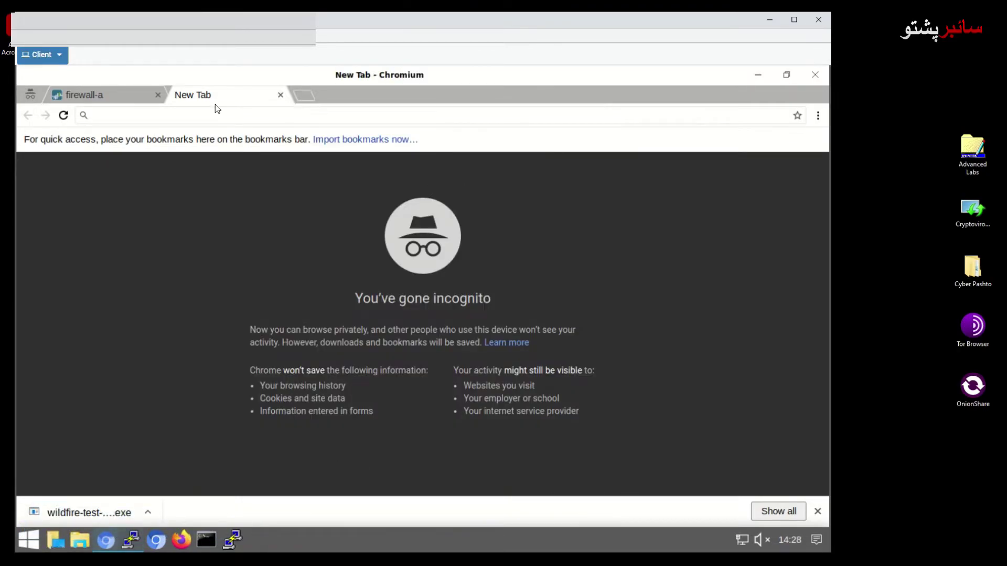
pyautogui.click(280, 95)
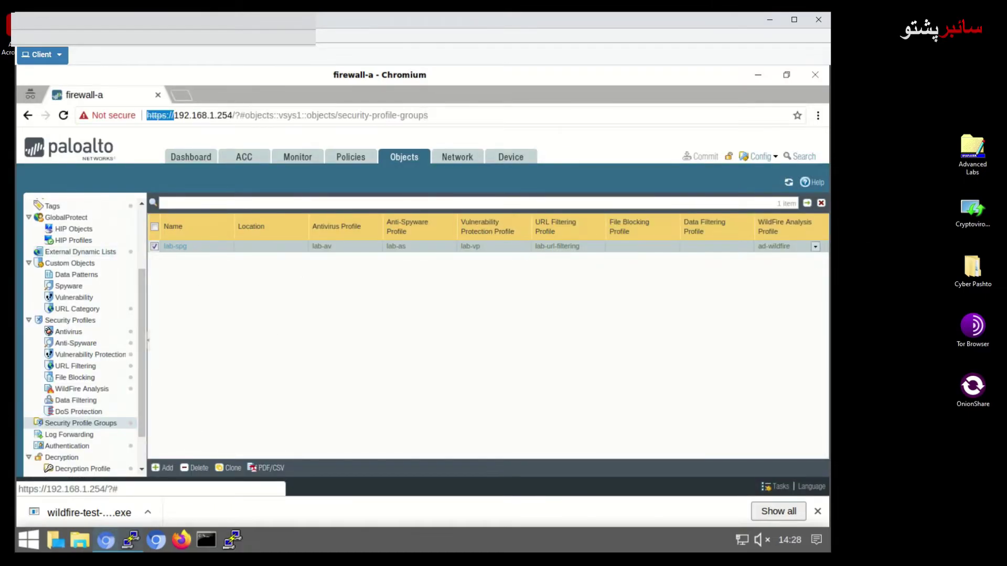
pyautogui.click(294, 160)
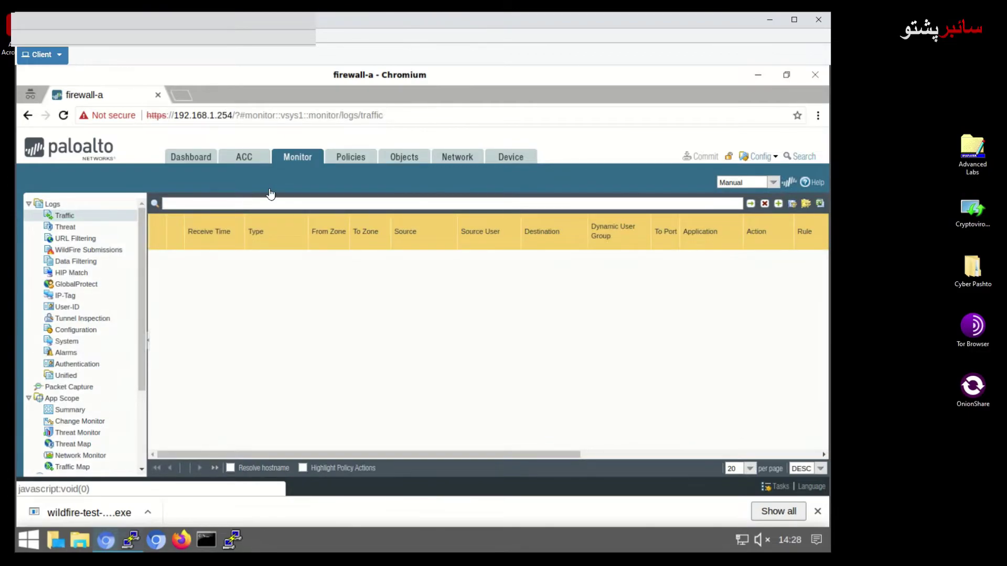
pyautogui.click(93, 253)
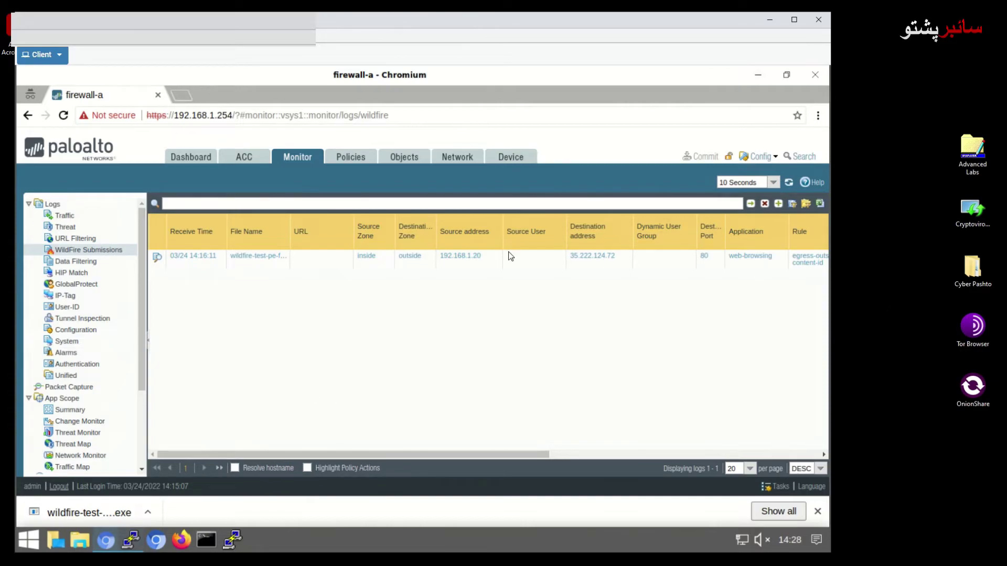
pyautogui.click(157, 257)
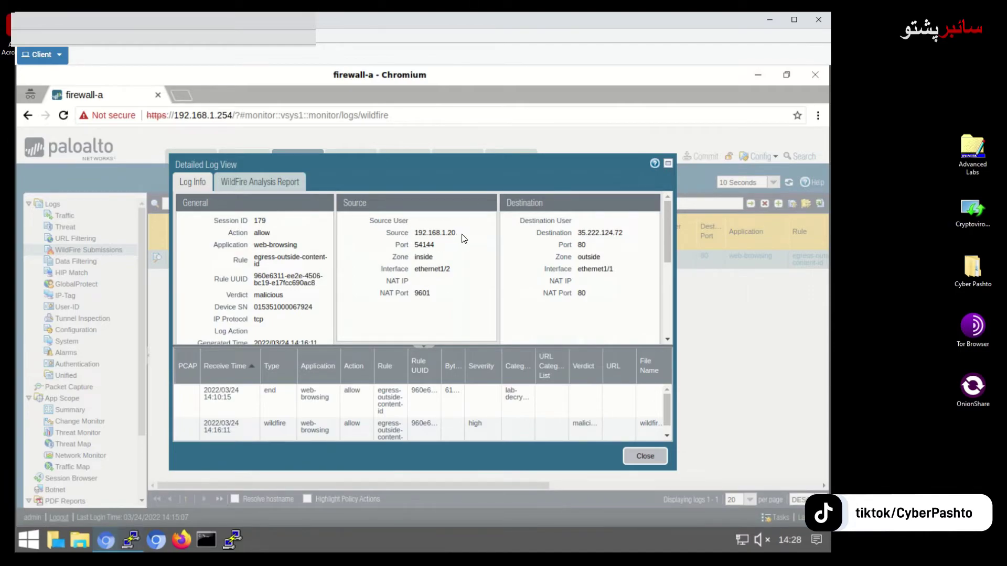
# Review Log Info: source 192.168.1.20, zone inside, interface, NAT port 9601, destination 35.222.124.72
pyautogui.moveTo(459, 234); pyautogui.dragTo(409, 236)
pyautogui.moveTo(433, 257); pyautogui.dragTo(418, 261)
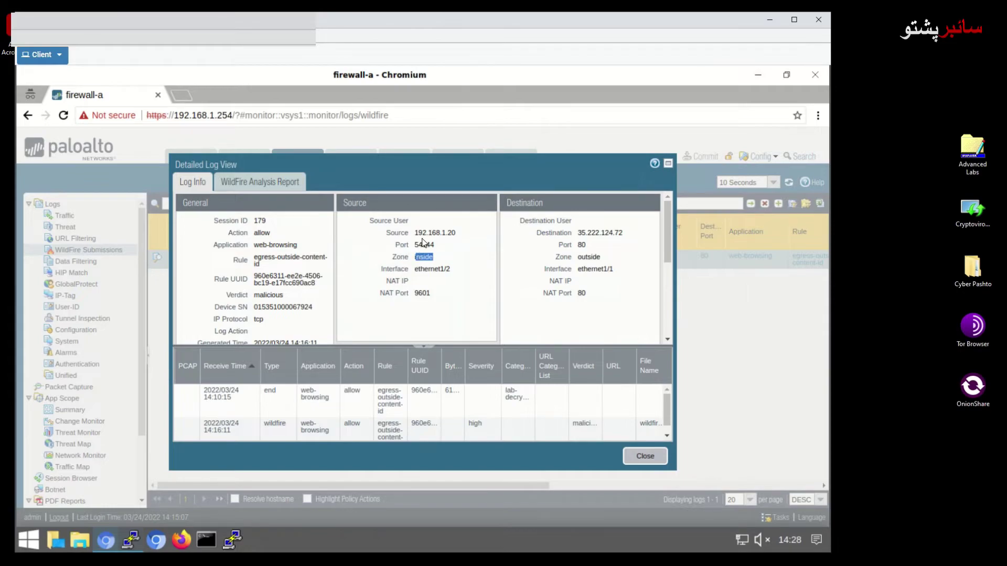
pyautogui.moveTo(451, 269); pyautogui.dragTo(418, 270)
pyautogui.moveTo(431, 294); pyautogui.dragTo(414, 295)
pyautogui.moveTo(577, 233); pyautogui.dragTo(601, 279)
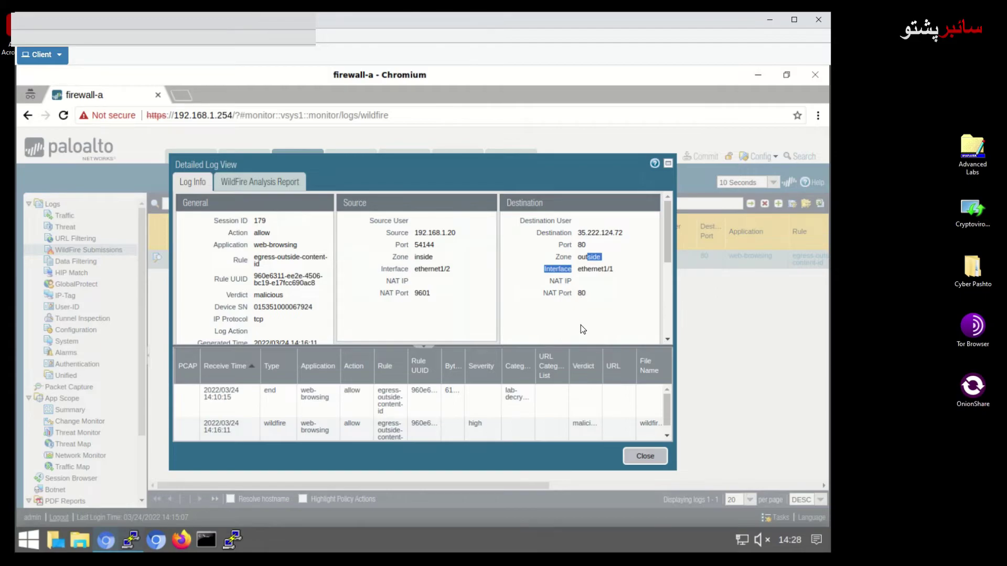
# Enlarge and reposition the Detailed Log View, then switch to the WildFire Analysis Report
pyautogui.moveTo(678, 471); pyautogui.dragTo(718, 515)
pyautogui.moveTo(544, 161)
pyautogui.mouseDown()
pyautogui.moveTo(523, 93)
pyautogui.moveTo(540, 112)
pyautogui.moveTo(523, 144)
pyautogui.mouseUp()
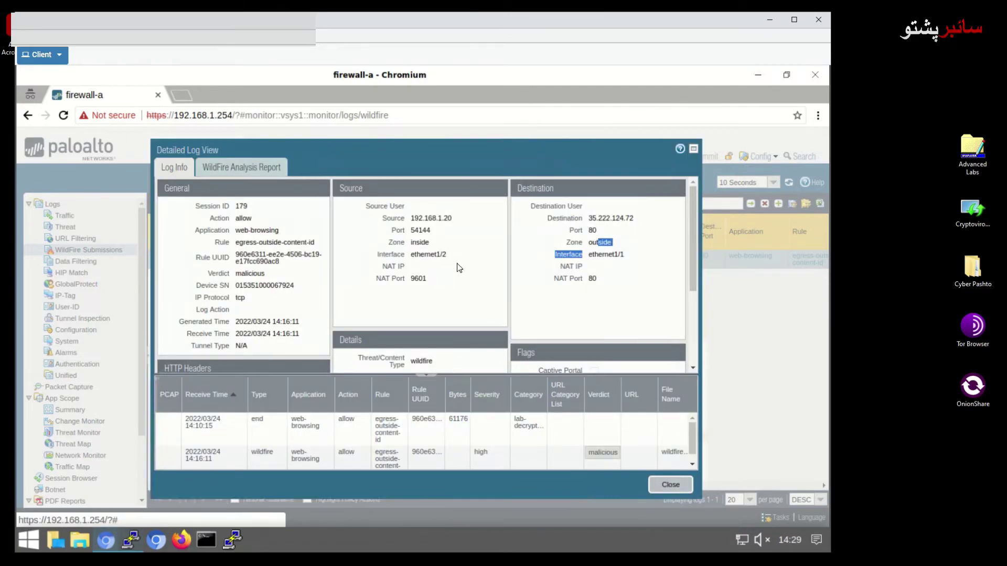
pyautogui.scroll(-3, 456, 268)
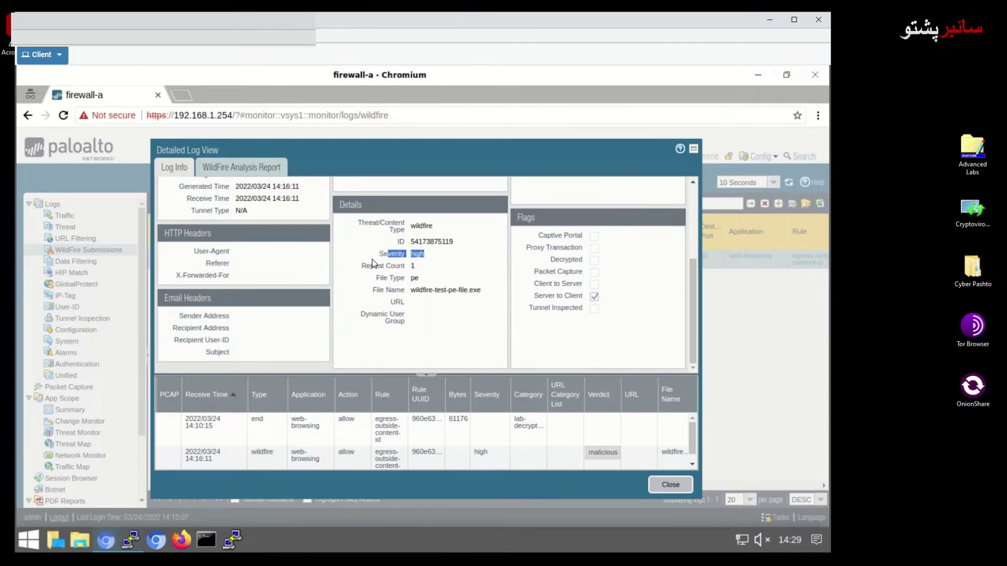
pyautogui.scroll(1, 632, 305)
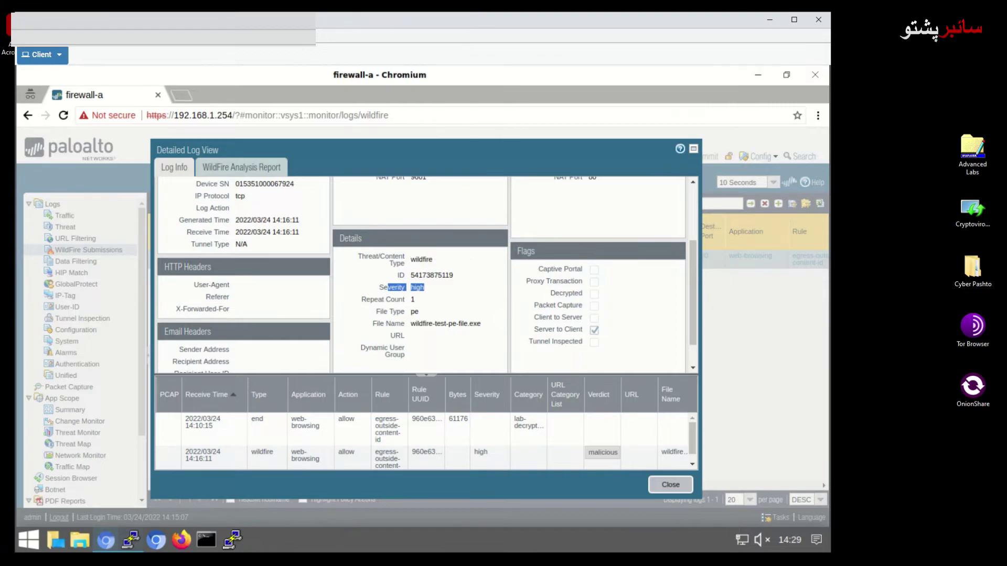
pyautogui.click(237, 169)
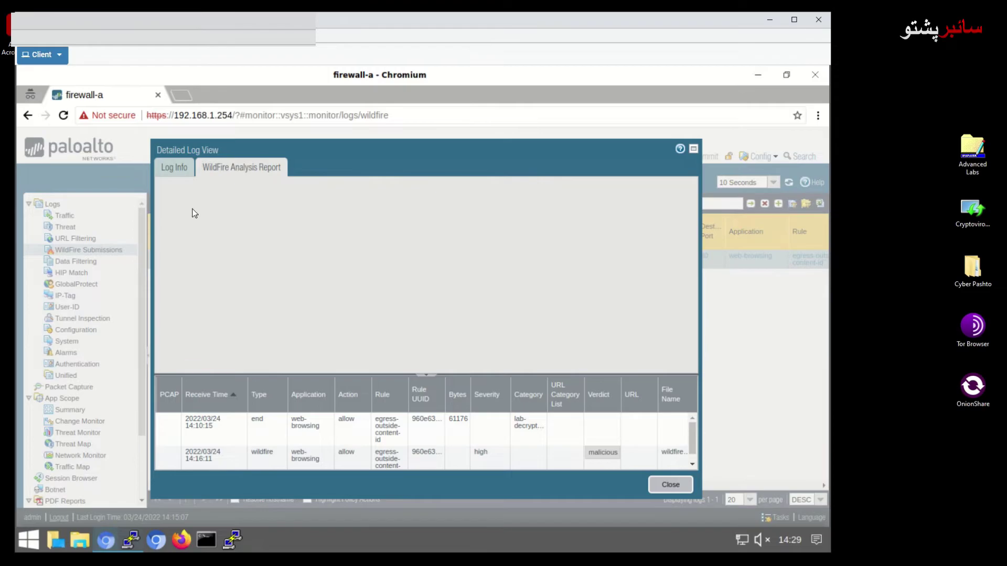
# Toggle between Log Info and WildFire Analysis Report, retrying the blank report
pyautogui.click(169, 168)
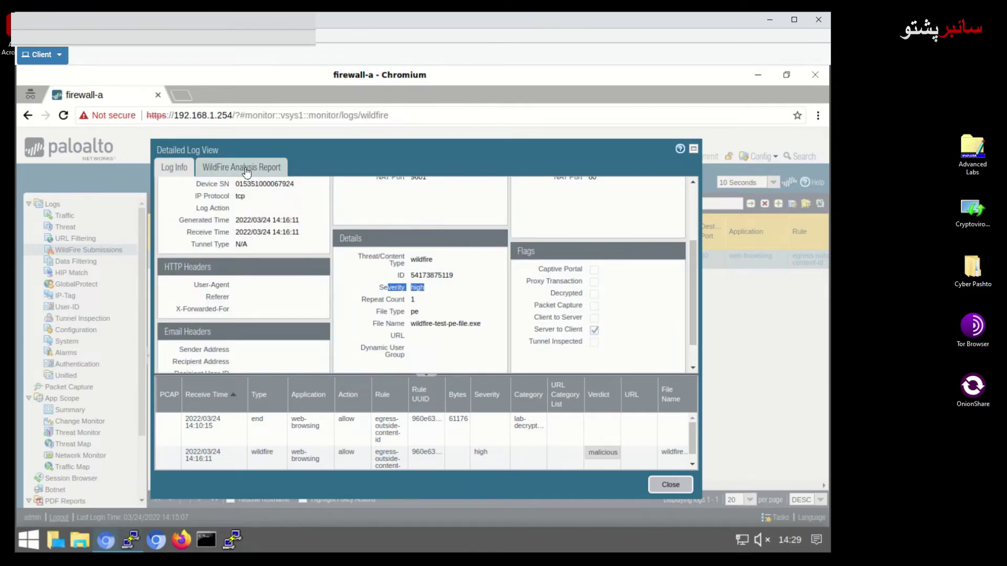
pyautogui.click(246, 171)
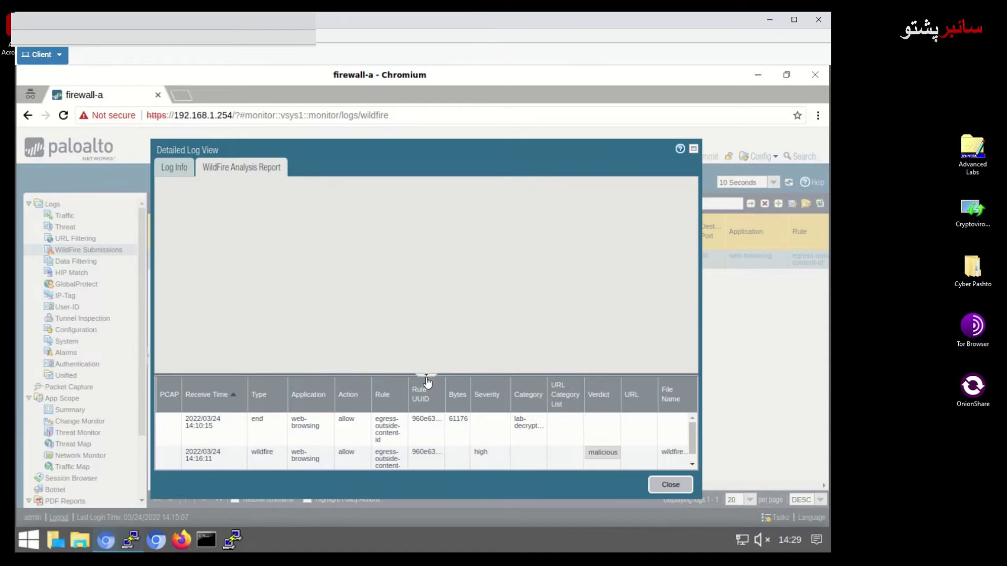
pyautogui.click(174, 168)
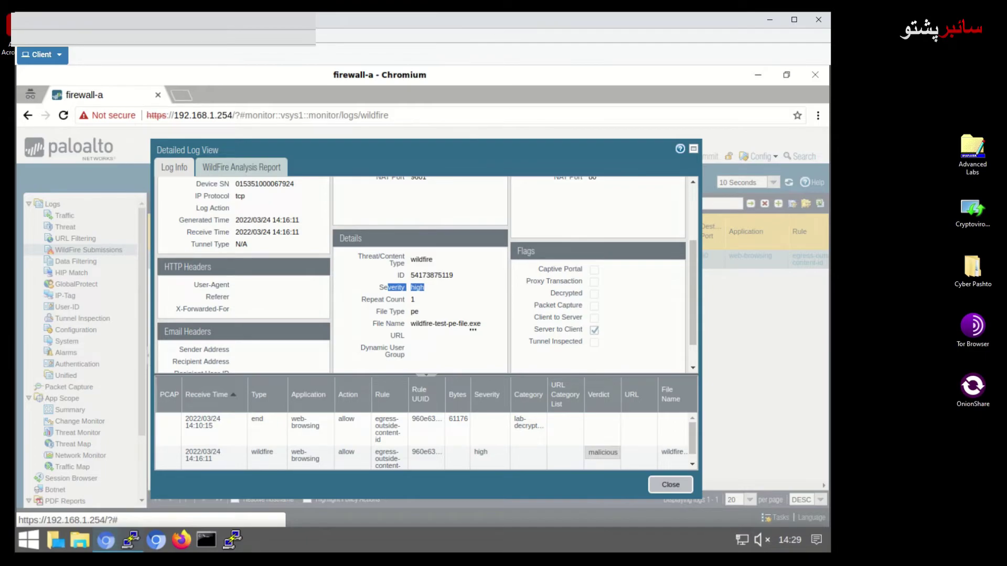
pyautogui.click(235, 167)
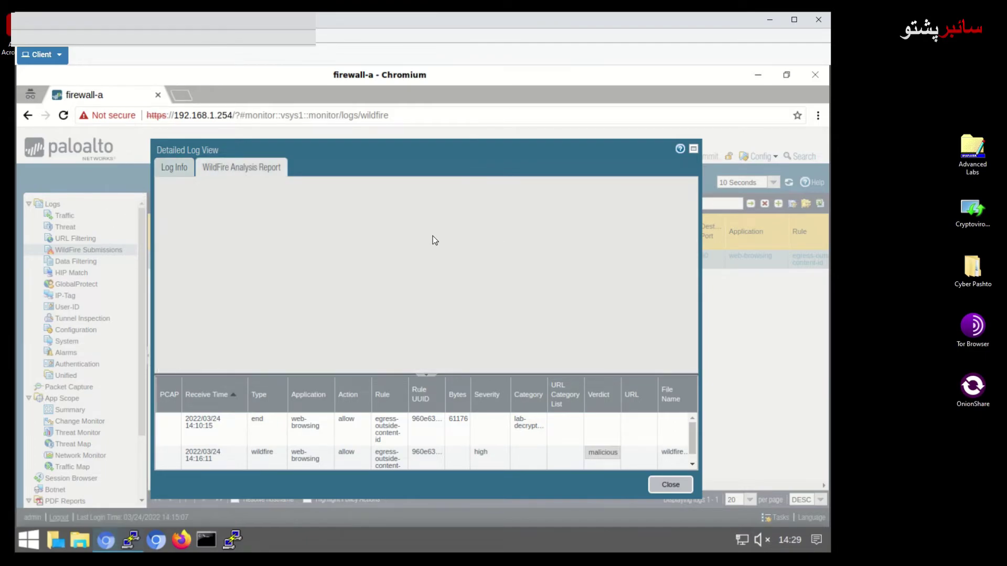
pyautogui.click(175, 169)
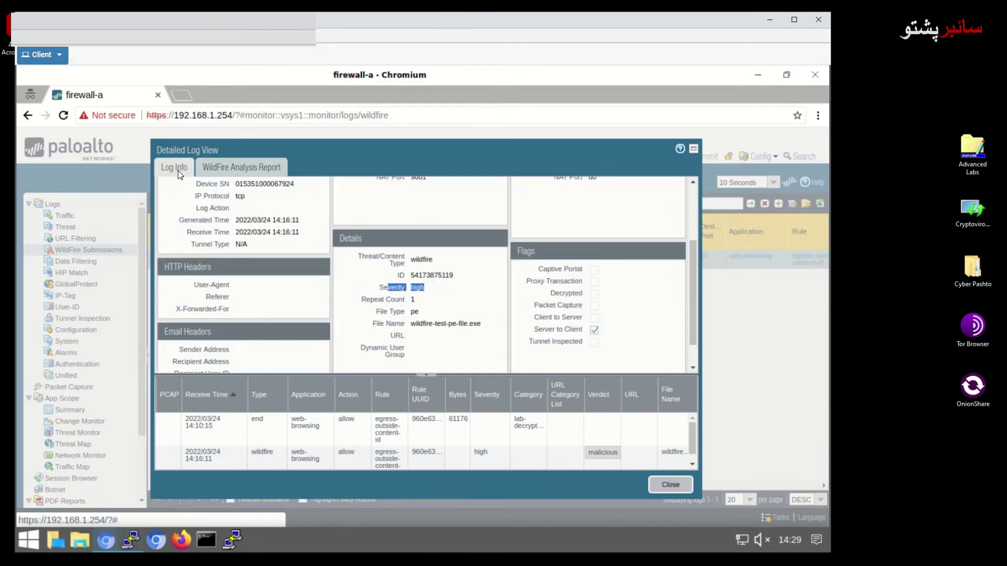
pyautogui.scroll(1, 632, 286)
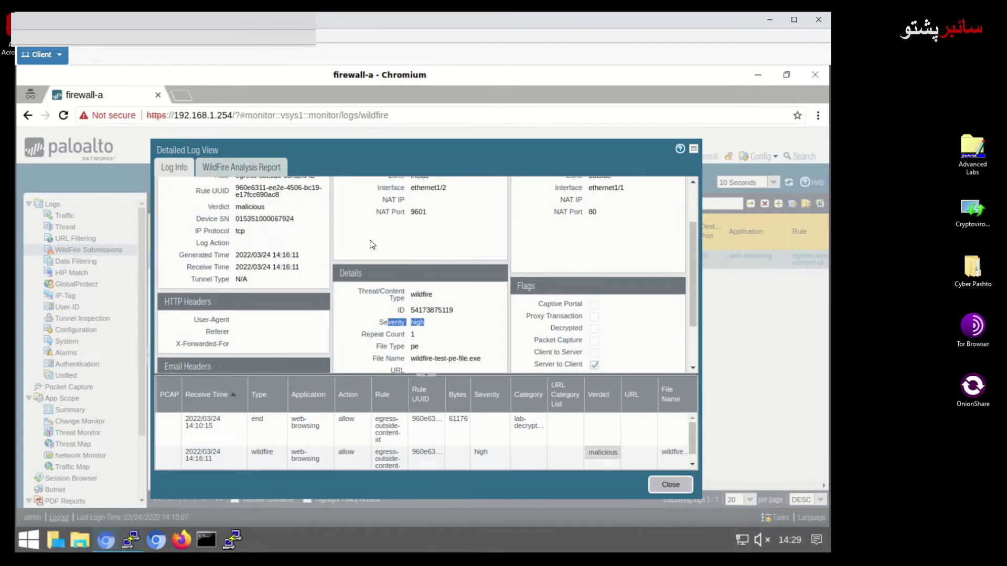
pyautogui.scroll(2, 371, 245)
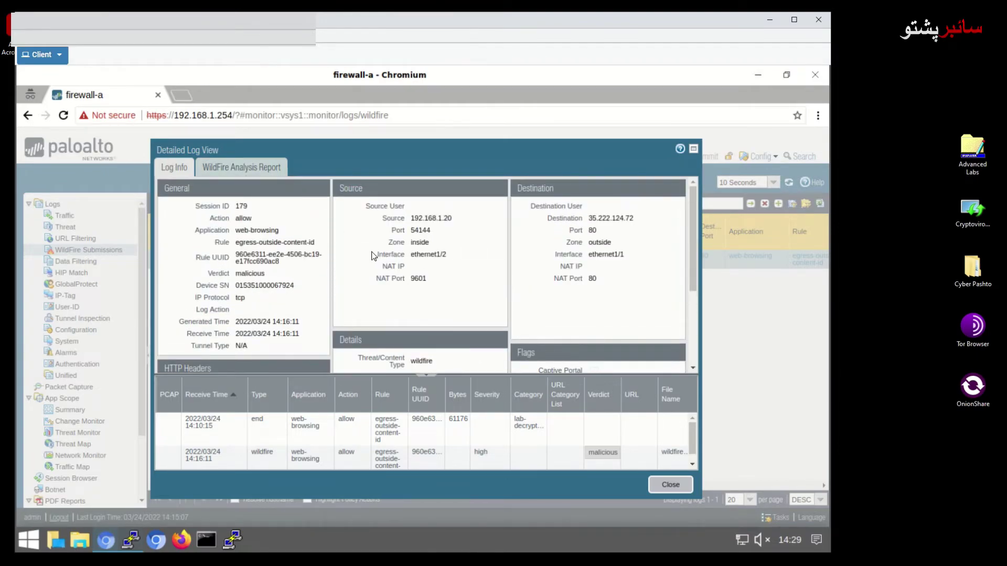
# Review log details: session ID 179, action, web-browsing, source and destination rows, HTTP headers
pyautogui.doubleClick(240, 207)
pyautogui.moveTo(212, 219); pyautogui.dragTo(251, 225)
pyautogui.click(262, 235)
pyautogui.moveTo(240, 234); pyautogui.dragTo(235, 231)
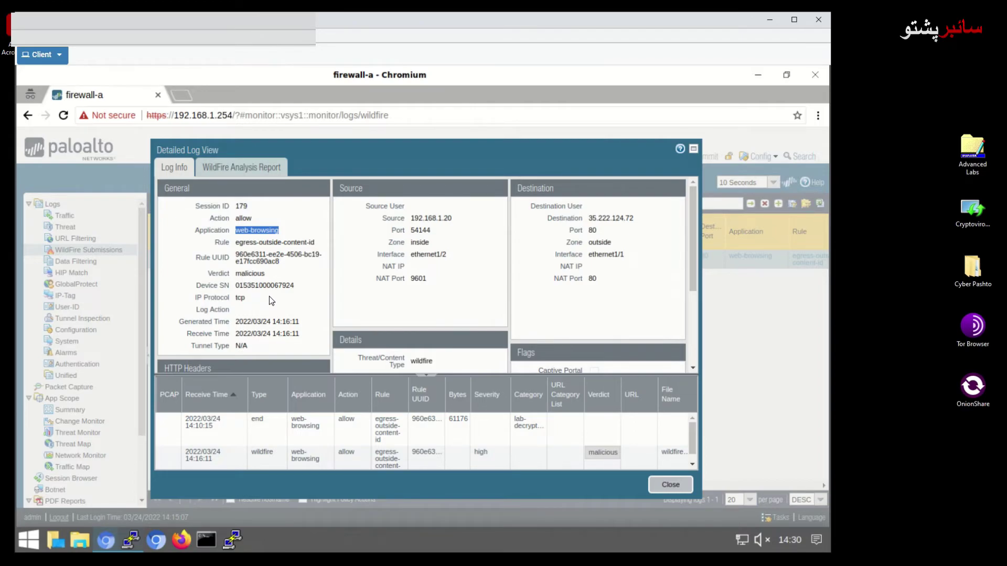
pyautogui.moveTo(412, 206); pyautogui.dragTo(429, 290)
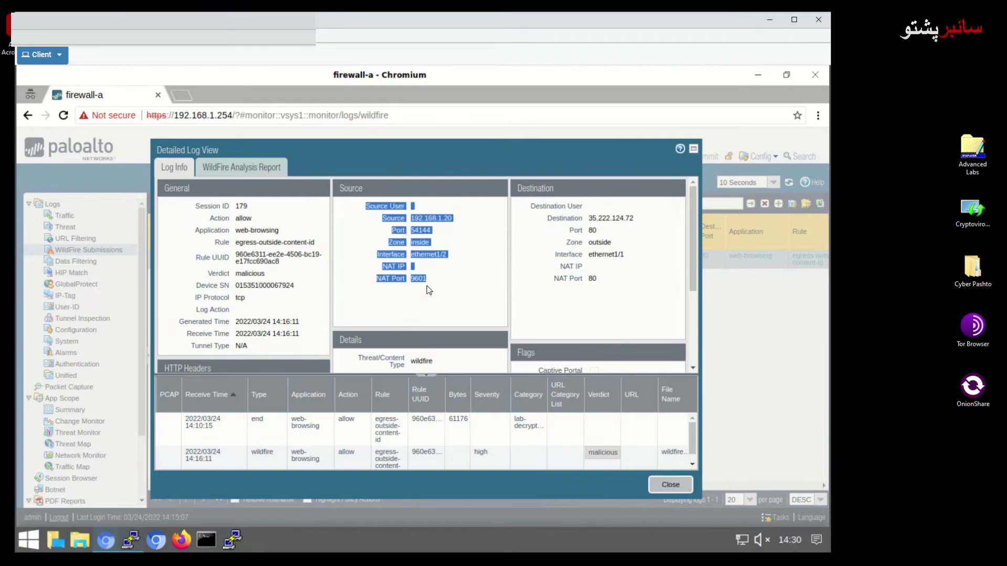
pyautogui.tripleClick(537, 206)
pyautogui.moveTo(607, 241); pyautogui.dragTo(620, 296)
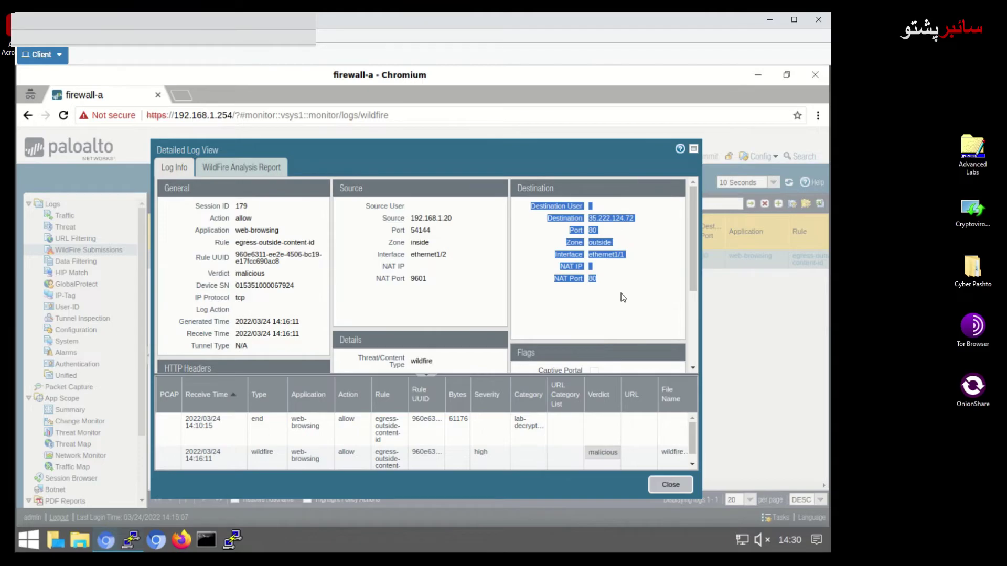
pyautogui.scroll(-3, 621, 289)
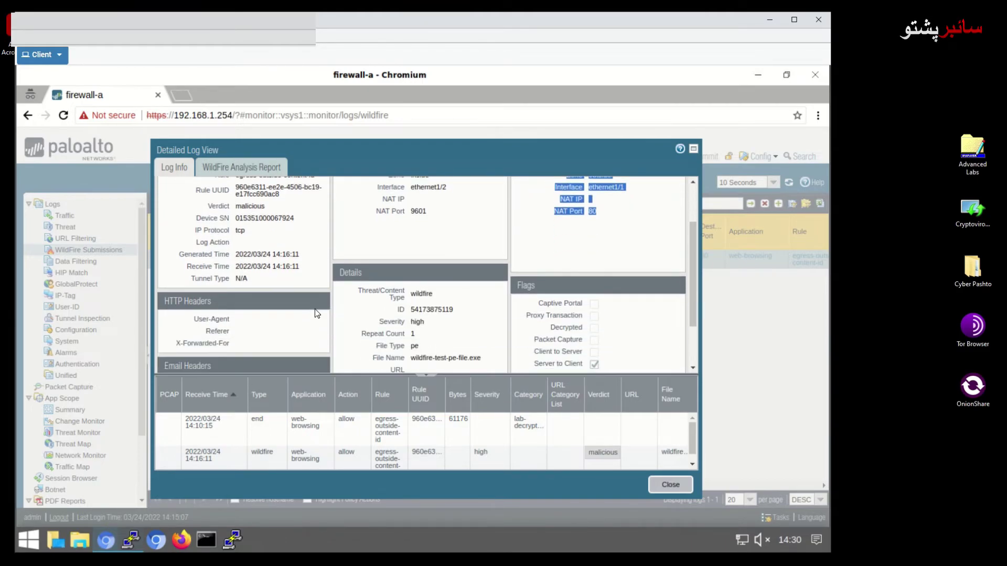
pyautogui.moveTo(216, 322); pyautogui.dragTo(231, 347)
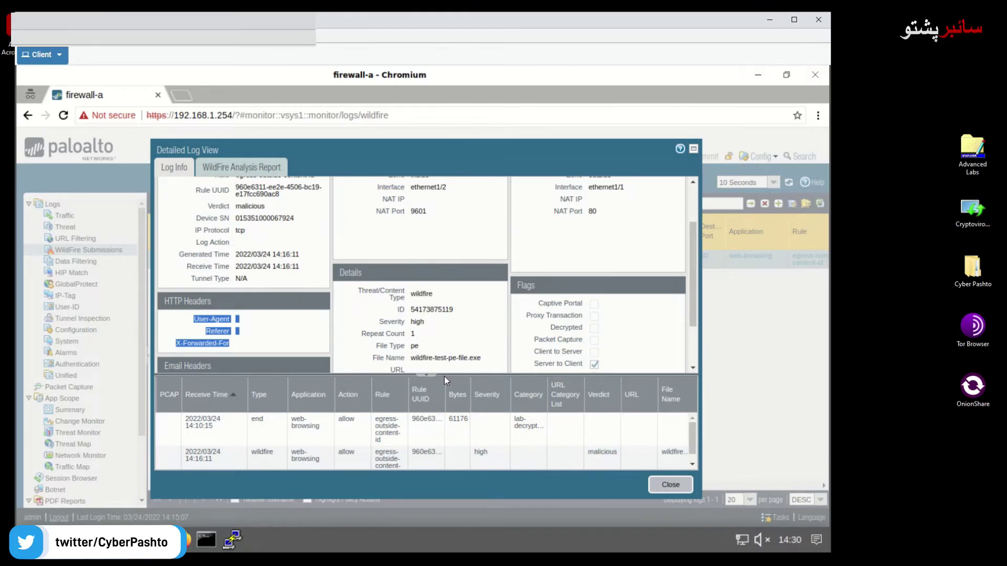
# Open the 14:16:11 wildfire entry's analysis summary and download its report as PDF
pyautogui.moveTo(463, 375); pyautogui.dragTo(436, 341)
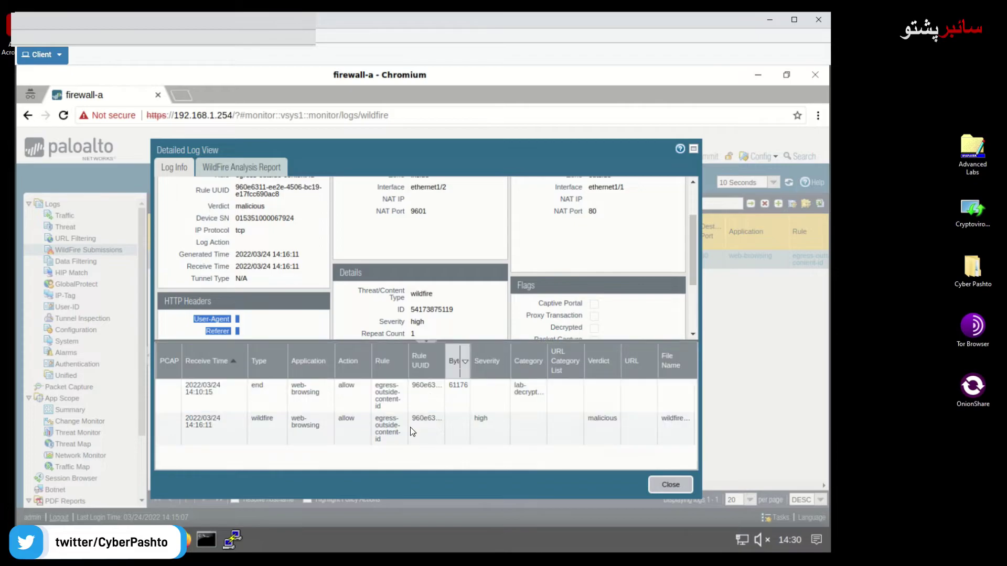
pyautogui.click(213, 426)
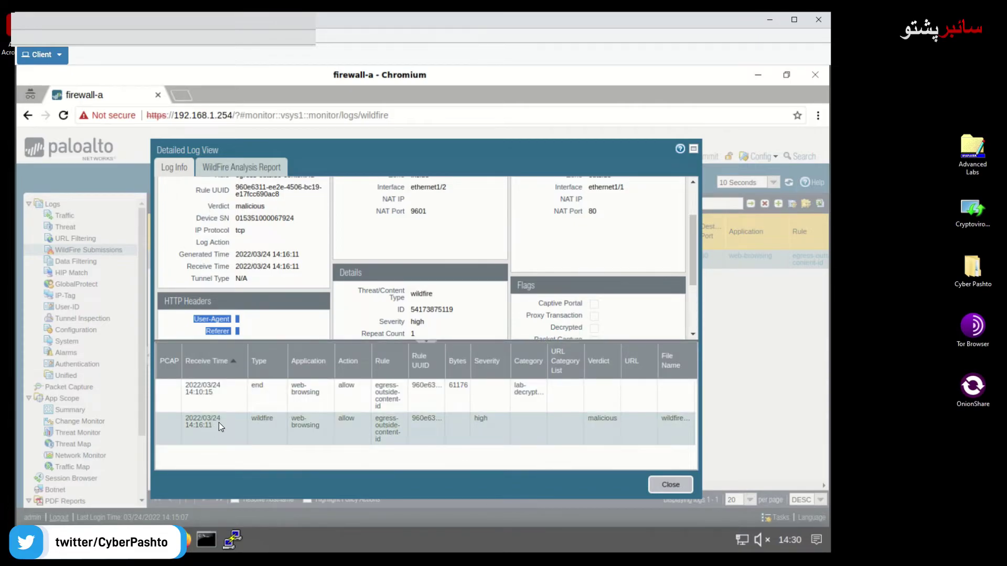
pyautogui.click(220, 421)
pyautogui.click(216, 166)
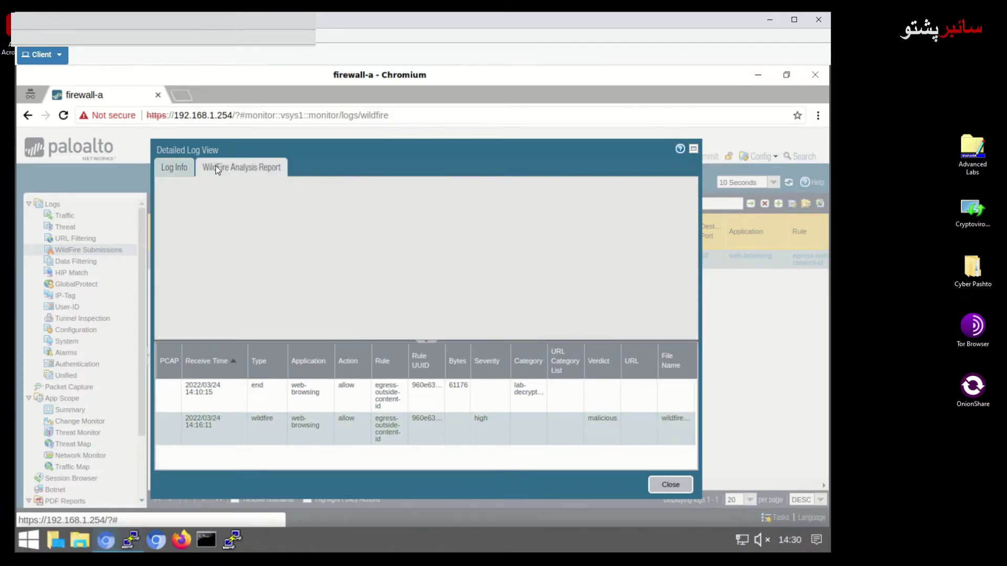
pyautogui.click(175, 170)
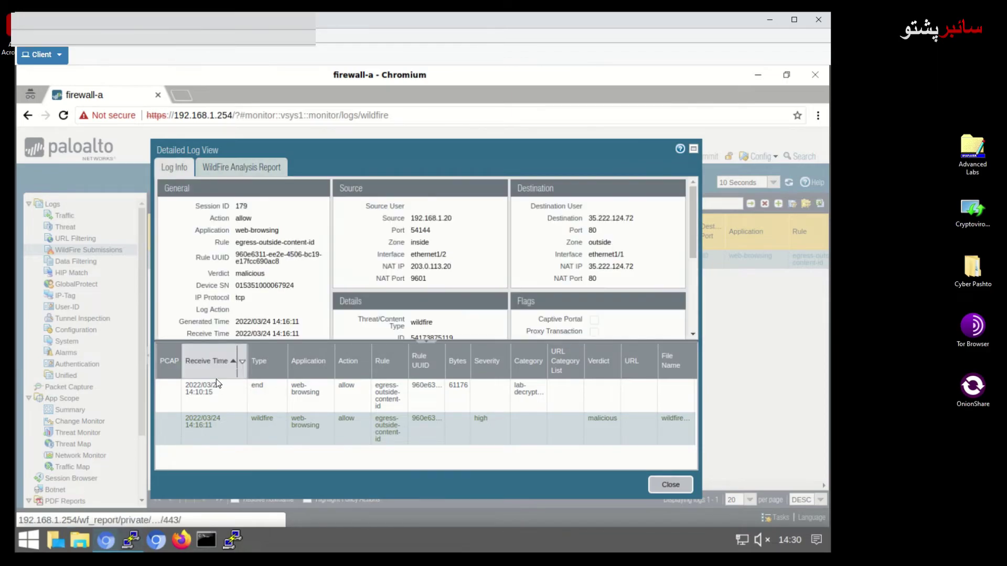
pyautogui.click(241, 169)
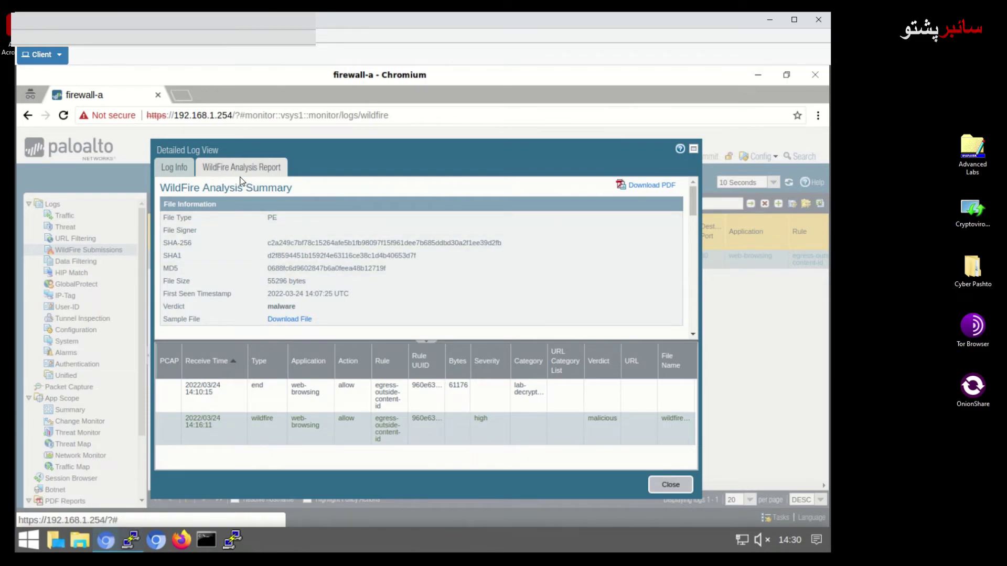
pyautogui.click(649, 186)
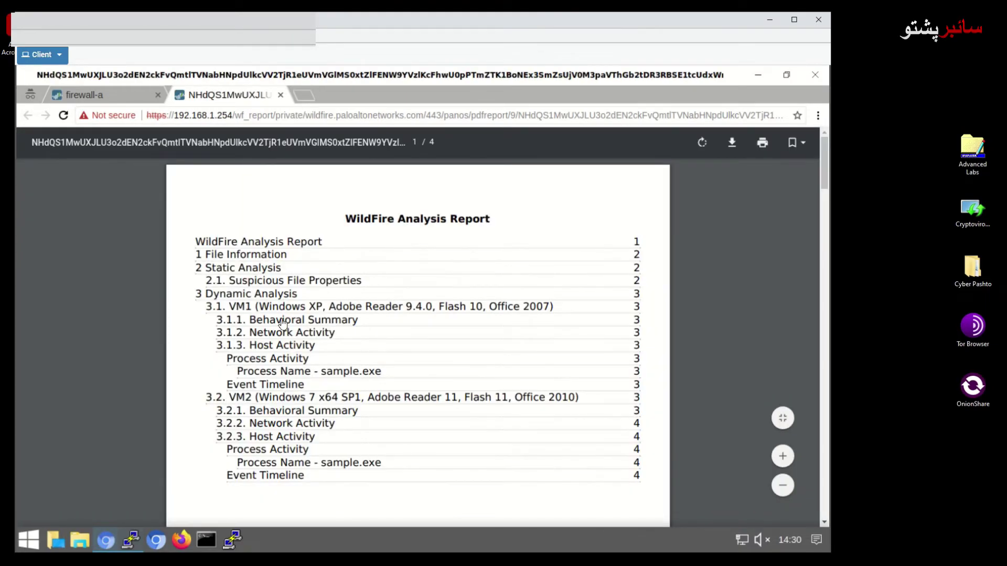
# Inspect the PDF's File Information: SHA-256, SHA-1 and First Seen Timestamp values
pyautogui.scroll(-1, 294, 308)
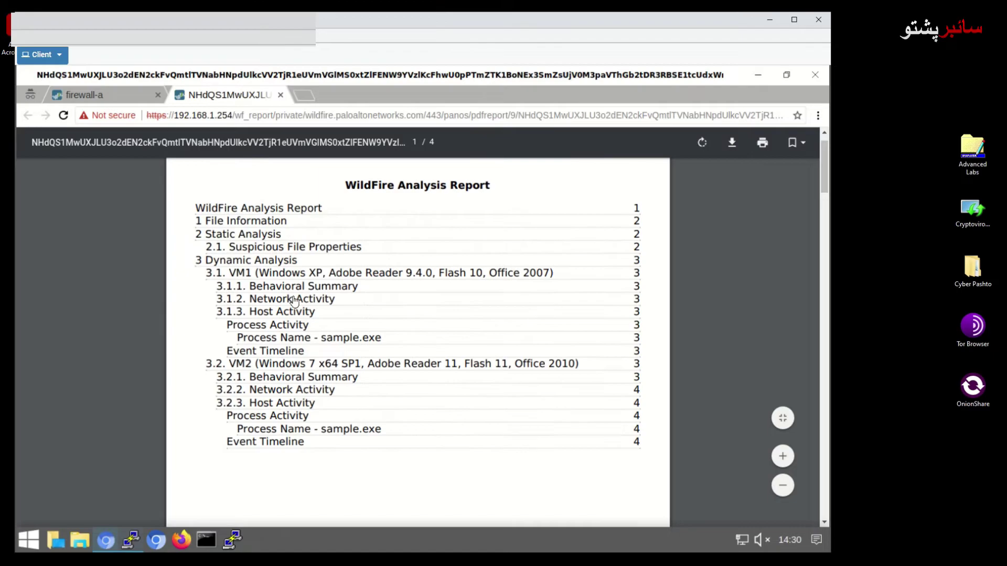
pyautogui.scroll(-4, 294, 302)
pyautogui.scroll(-2, 366, 321)
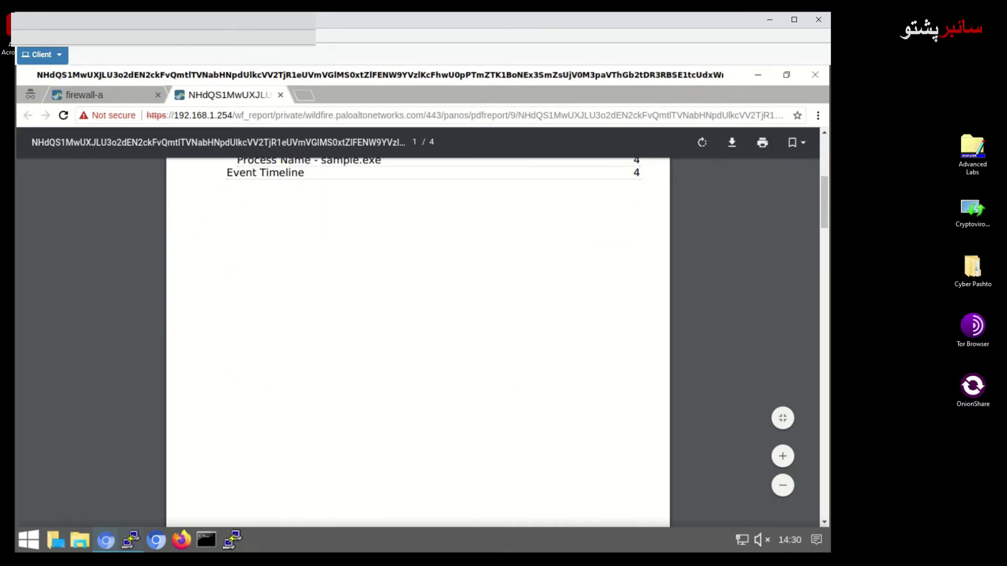
pyautogui.scroll(-5, 418, 341)
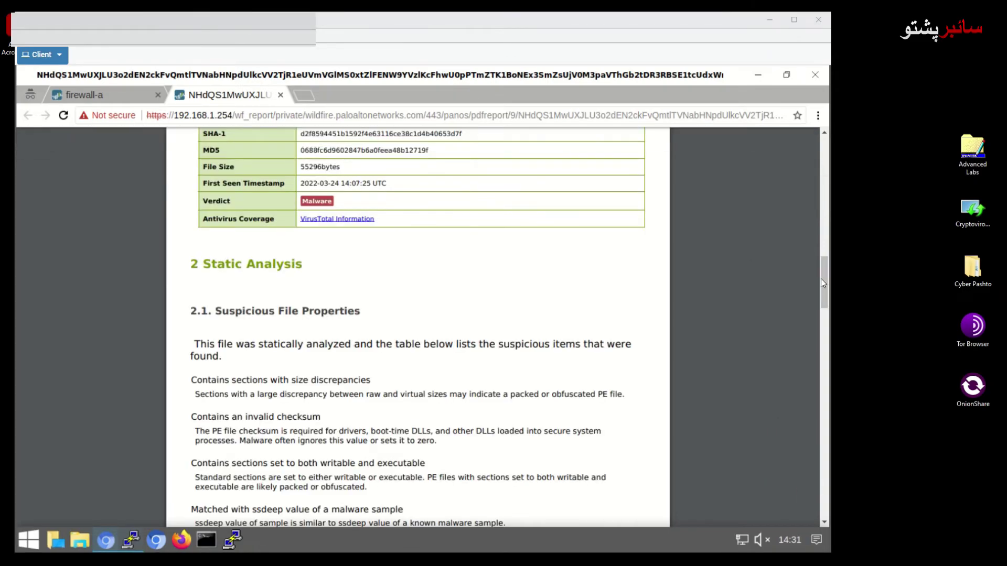
pyautogui.moveTo(824, 282); pyautogui.dragTo(822, 249)
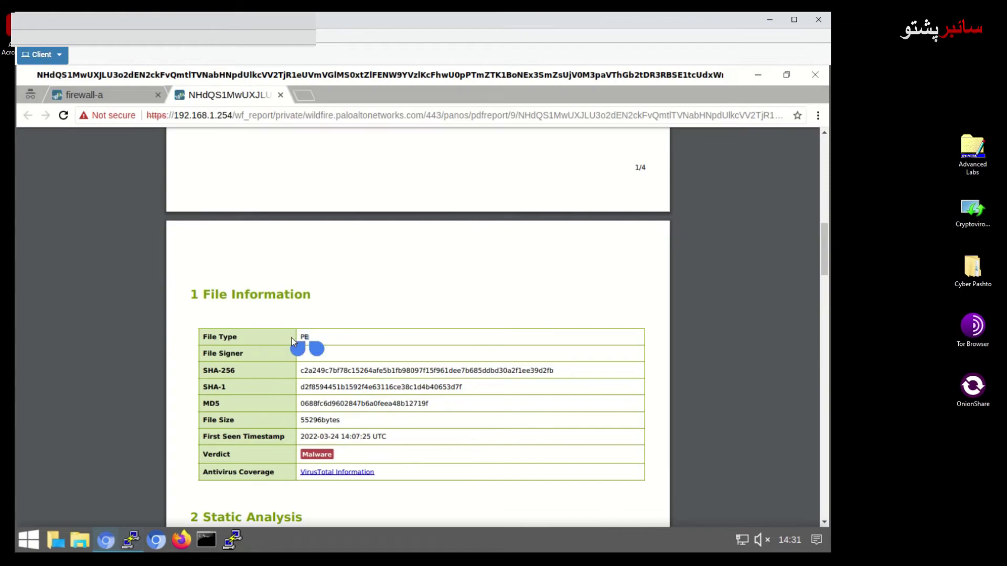
pyautogui.moveTo(325, 371); pyautogui.dragTo(357, 376)
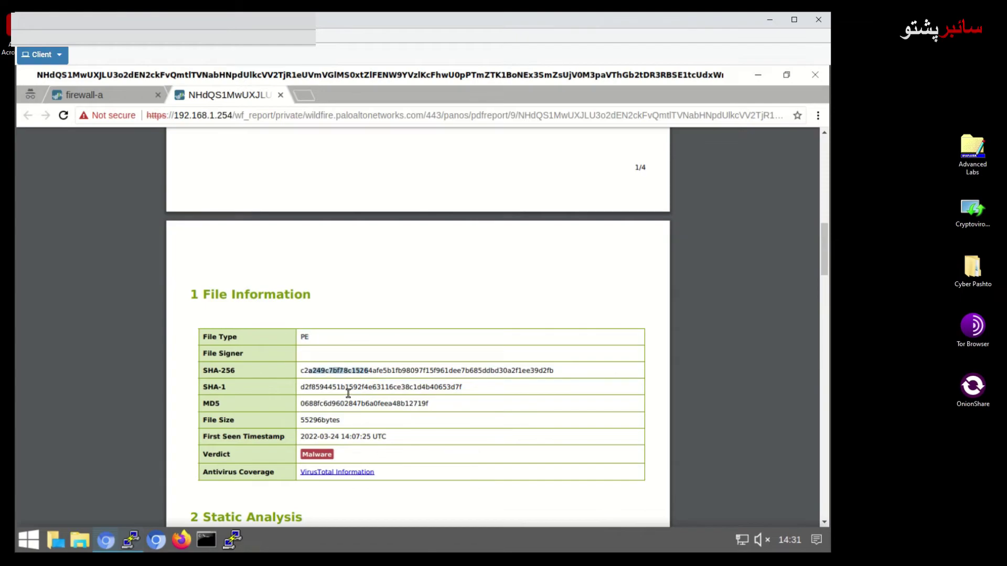
pyautogui.moveTo(324, 388); pyautogui.dragTo(300, 421)
pyautogui.moveTo(300, 436); pyautogui.dragTo(385, 439)
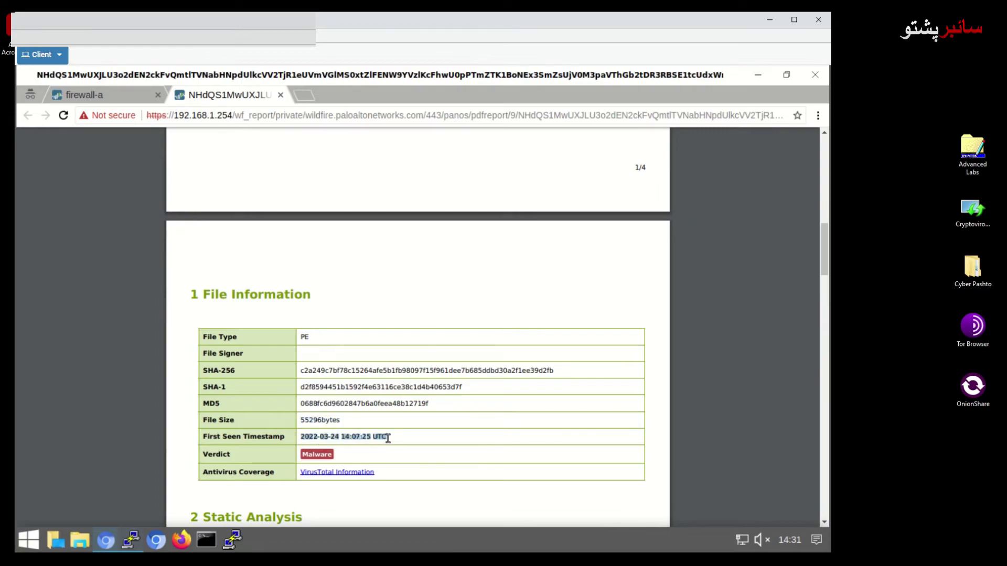
# Scroll through the remaining report pages to the VM1 dynamic analysis
pyautogui.scroll(-1, 367, 441)
pyautogui.click(233, 418)
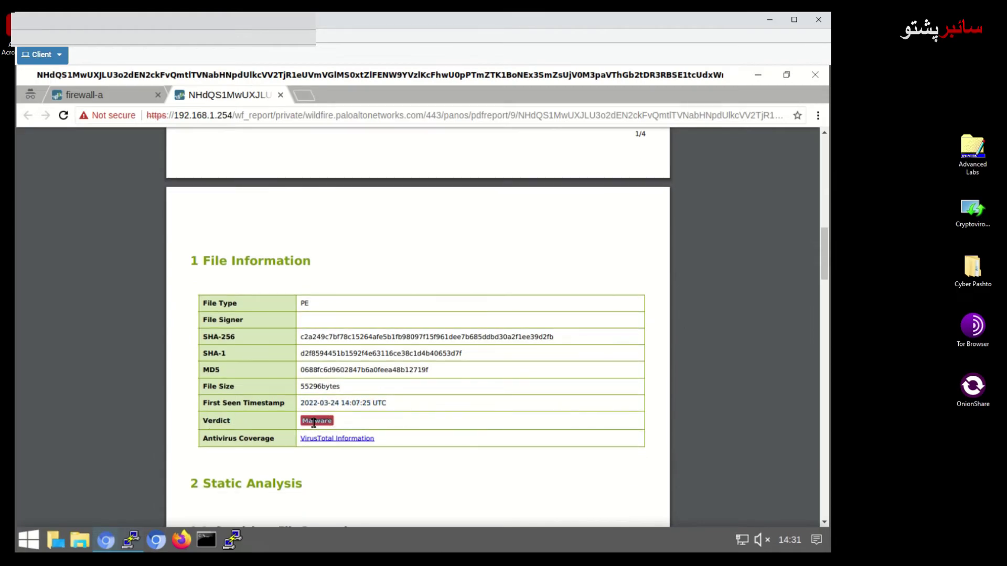
pyautogui.scroll(-1, 328, 451)
pyautogui.scroll(-4, 379, 366)
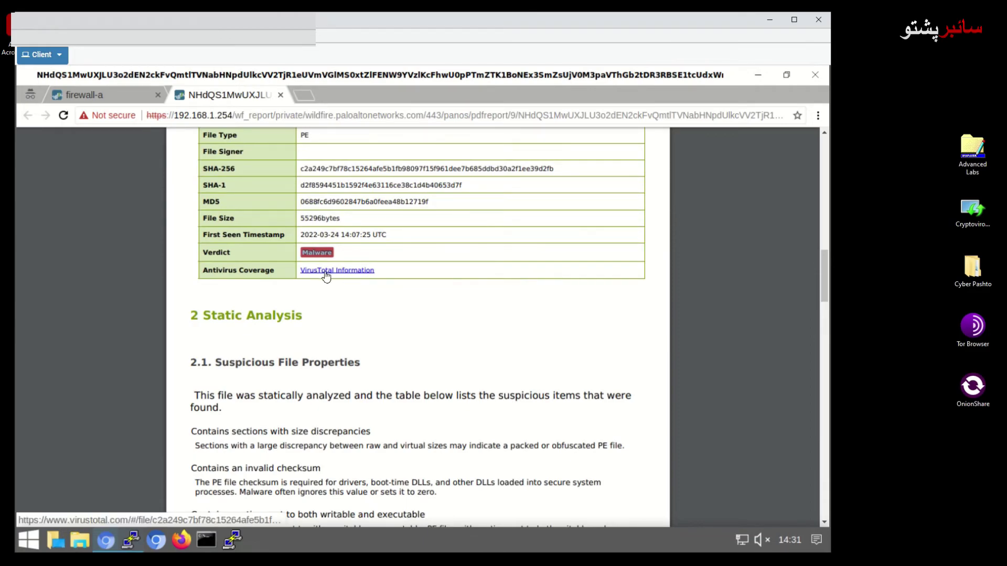
pyautogui.scroll(-3, 357, 336)
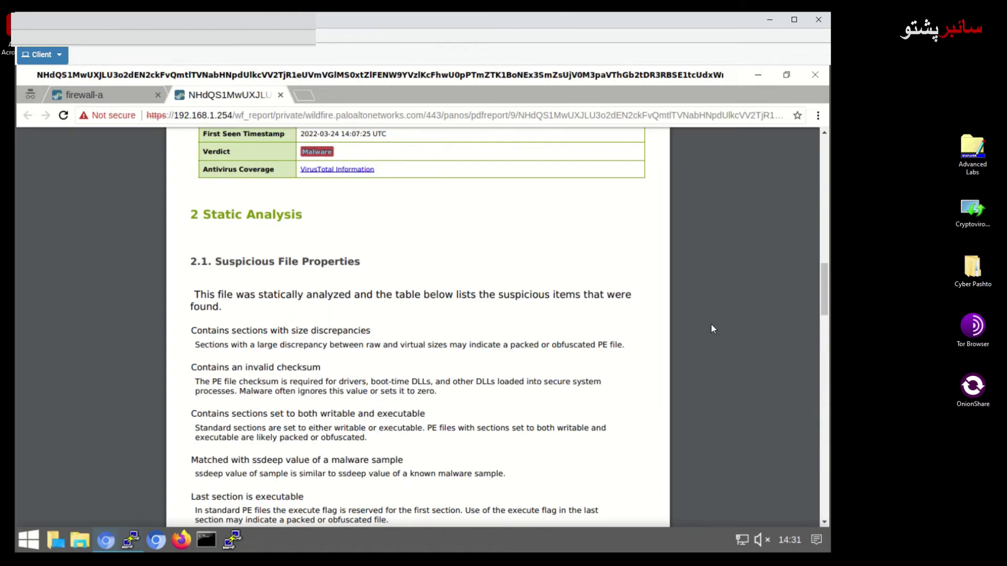
pyautogui.moveTo(823, 297); pyautogui.dragTo(823, 375)
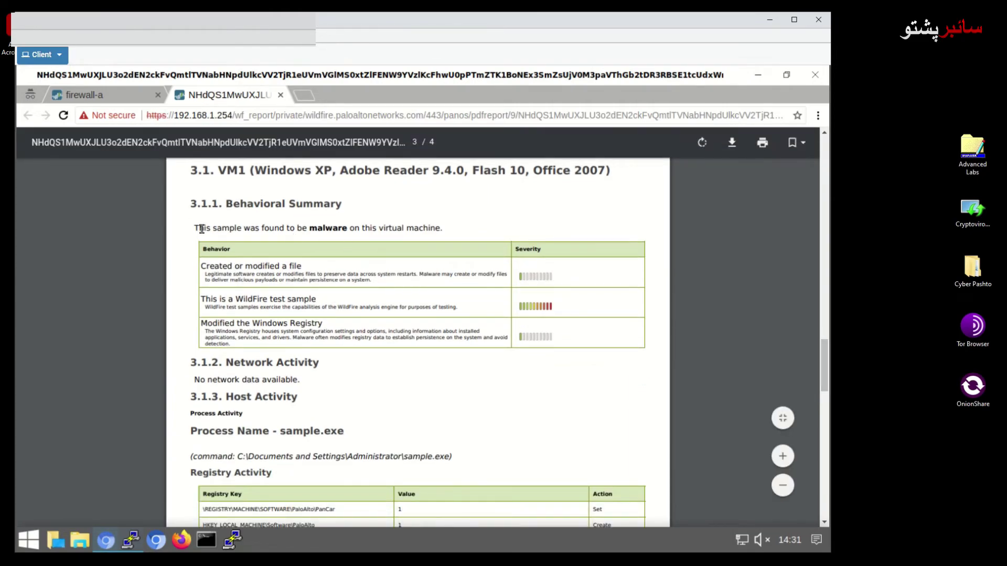
pyautogui.moveTo(201, 229); pyautogui.dragTo(335, 230)
pyautogui.click(511, 311)
pyautogui.moveTo(237, 299); pyautogui.dragTo(335, 308)
pyautogui.click(555, 310)
pyautogui.scroll(-4, 560, 312)
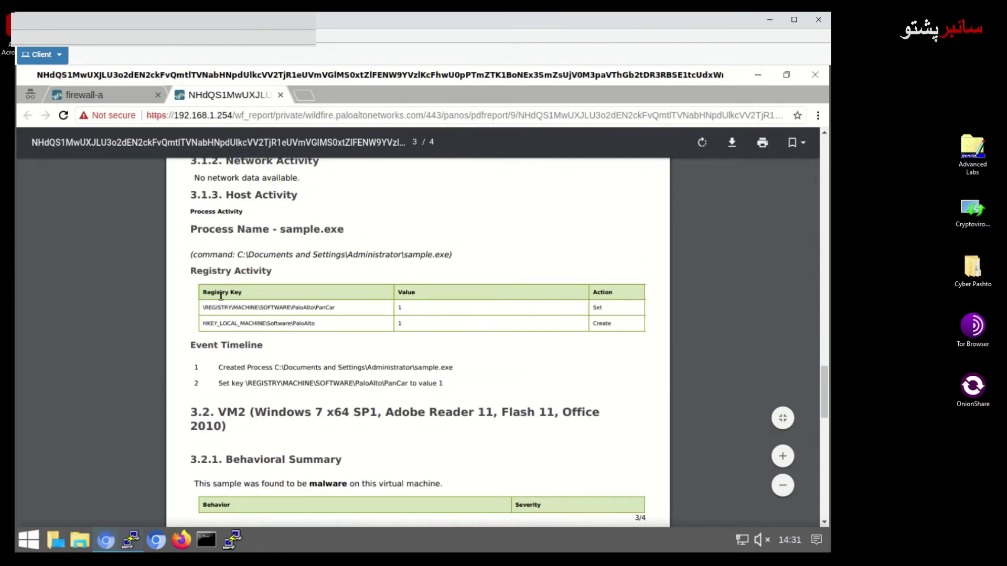
pyautogui.moveTo(336, 308); pyautogui.dragTo(237, 311)
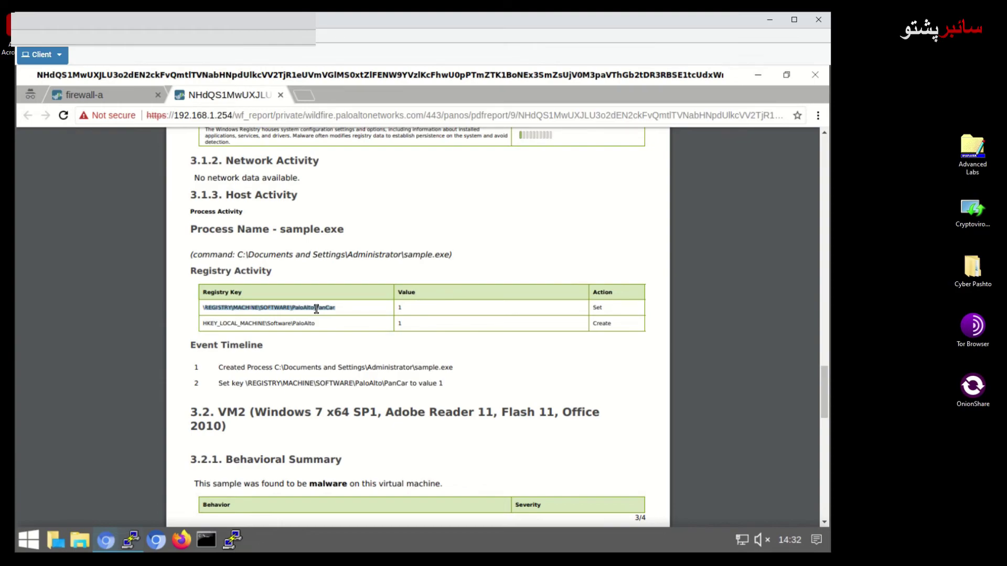
pyautogui.click(595, 308)
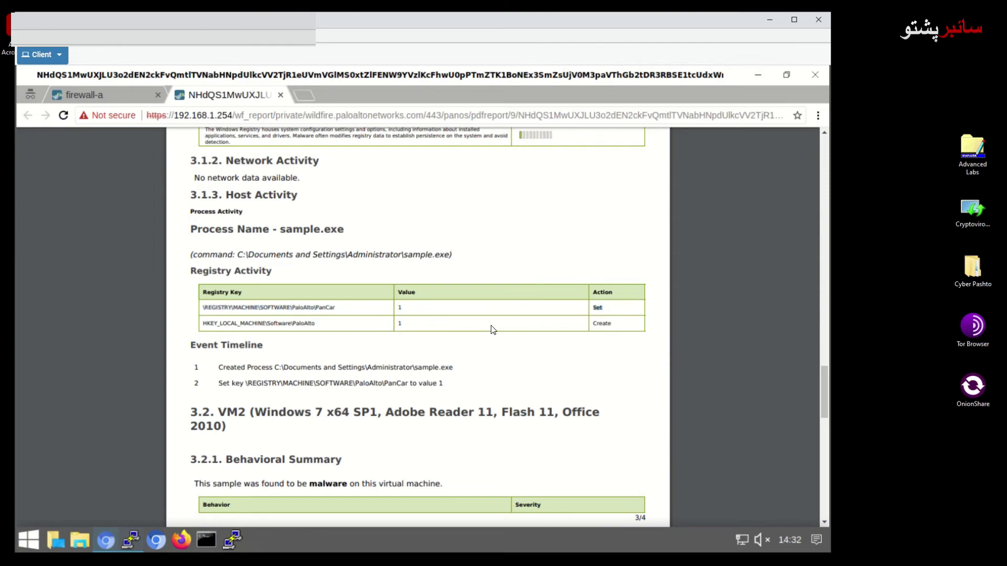
pyautogui.moveTo(618, 323); pyautogui.dragTo(592, 329)
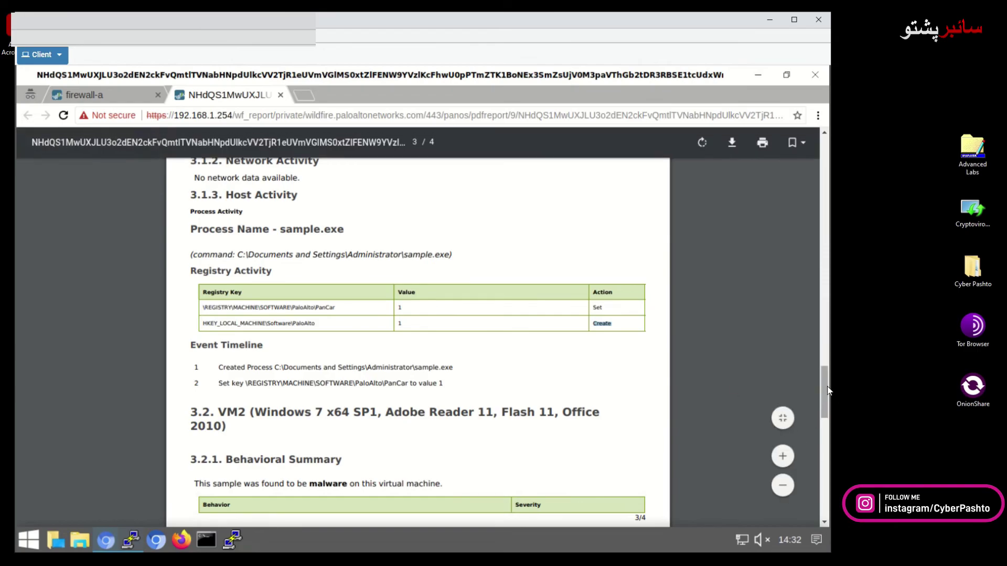
pyautogui.moveTo(824, 386); pyautogui.dragTo(824, 424)
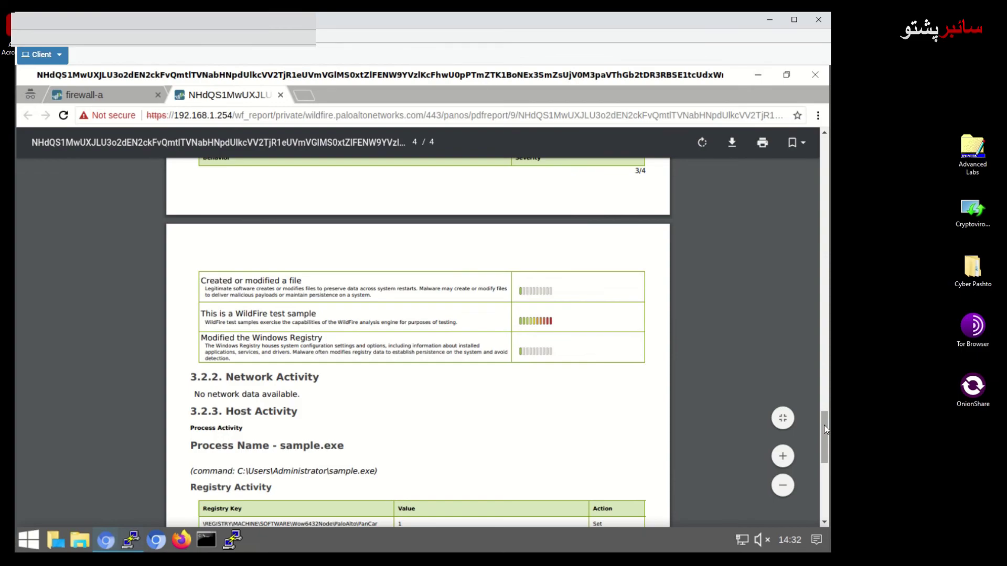
pyautogui.moveTo(825, 433); pyautogui.dragTo(813, 165)
pyautogui.scroll(-2, 758, 219)
# Return to the firewall-a tab and redisplay the submission's WildFire Analysis Summary showing malware
pyautogui.click(89, 94)
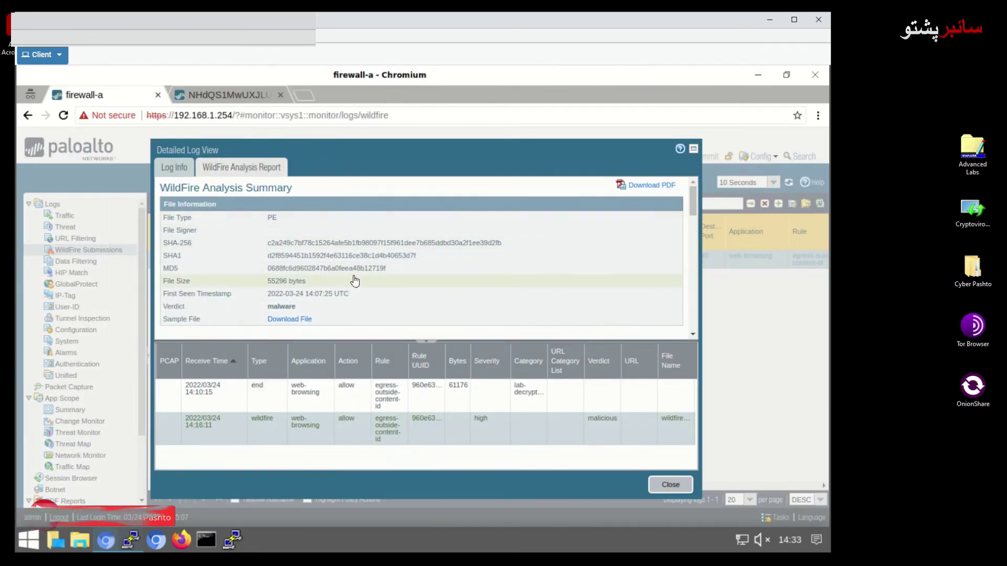
pyautogui.click(184, 173)
pyautogui.click(262, 171)
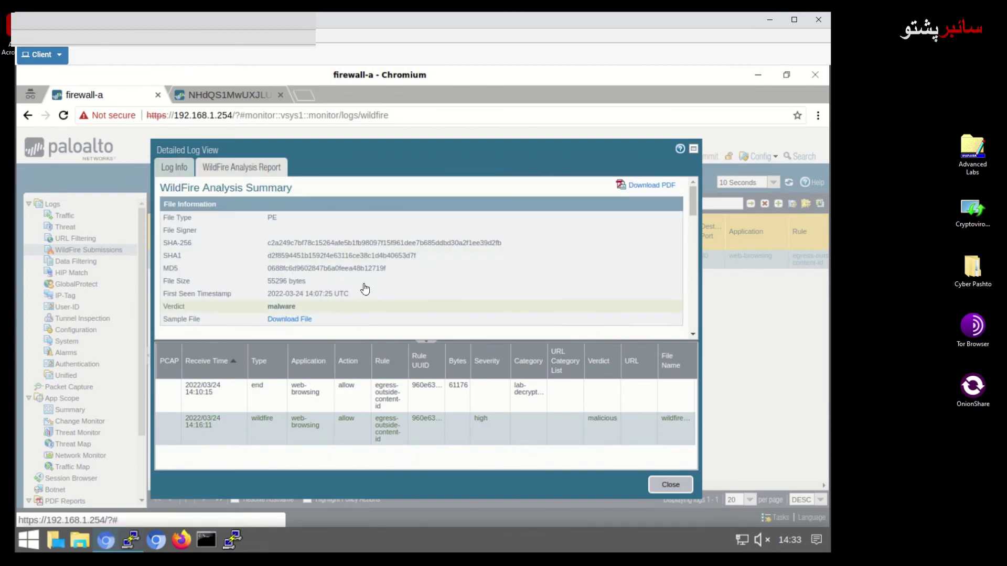